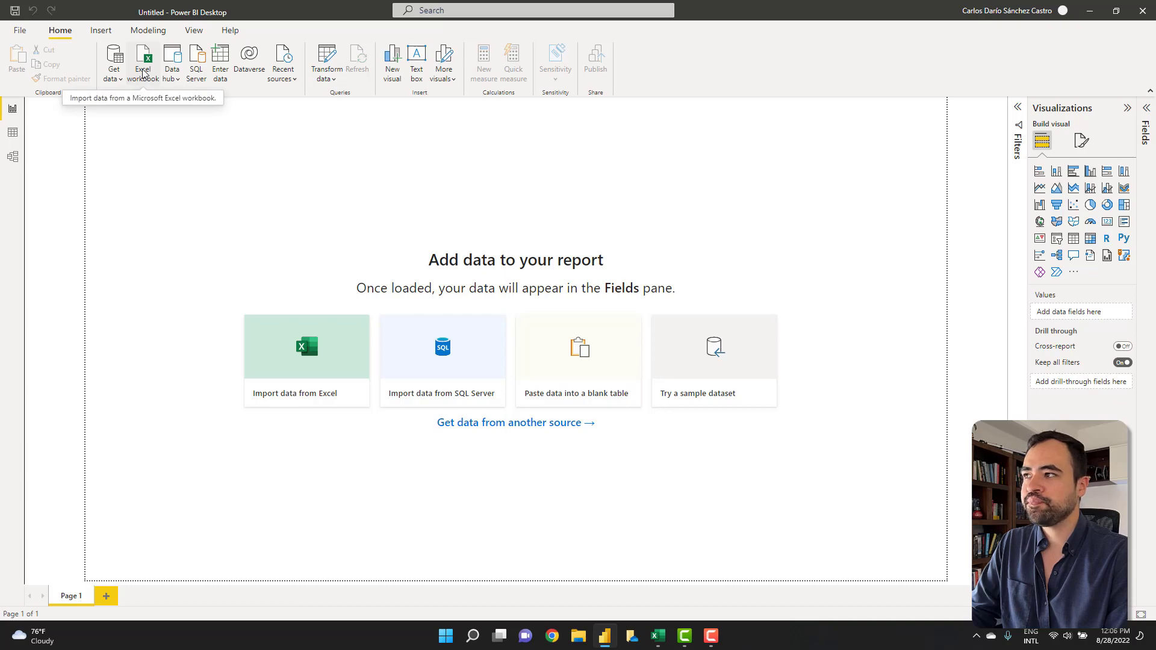
- Connect to the Excel workbook Sales.xlsx from the Material folder as a data source
click(142, 72)
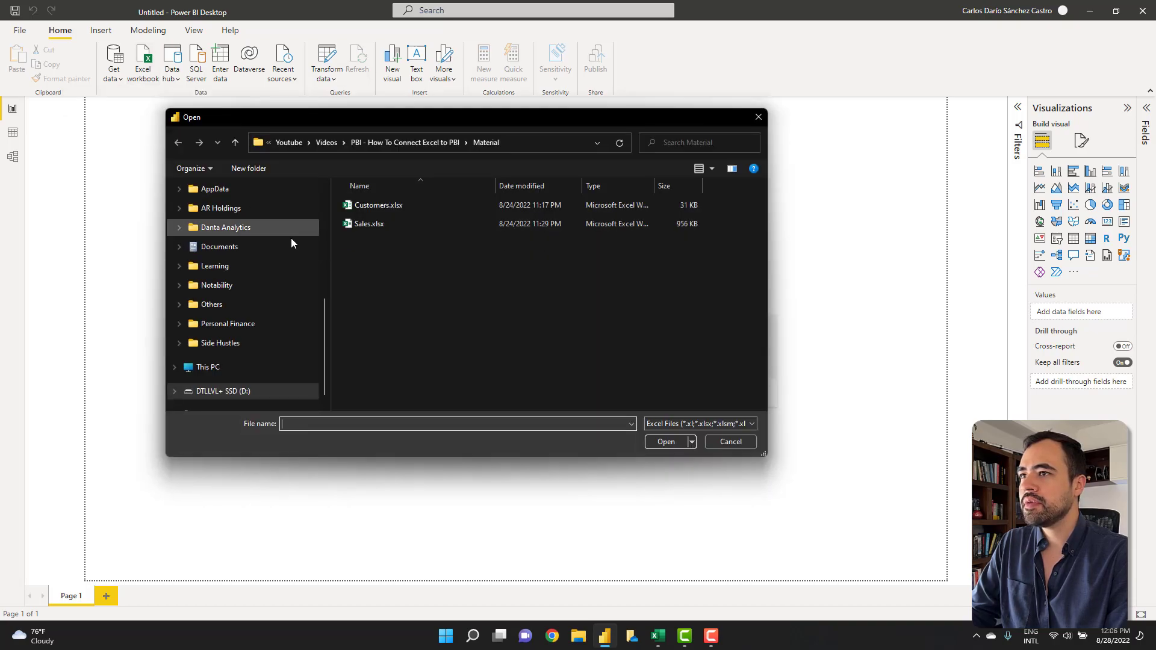
drag(421, 122, 442, 132)
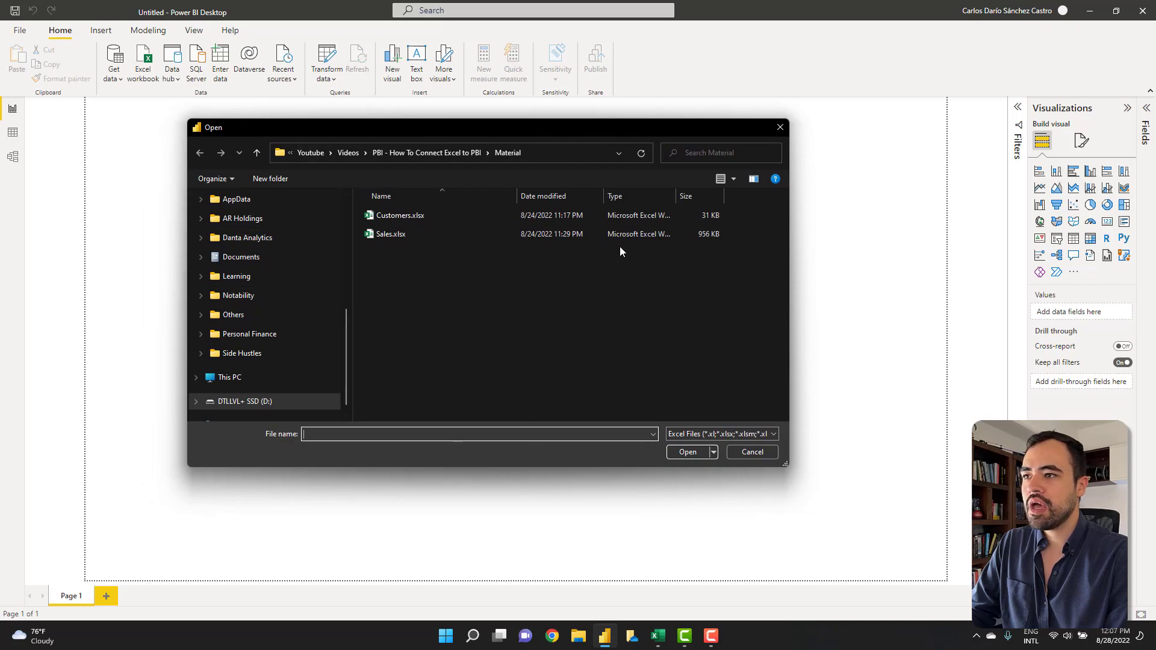
click(442, 239)
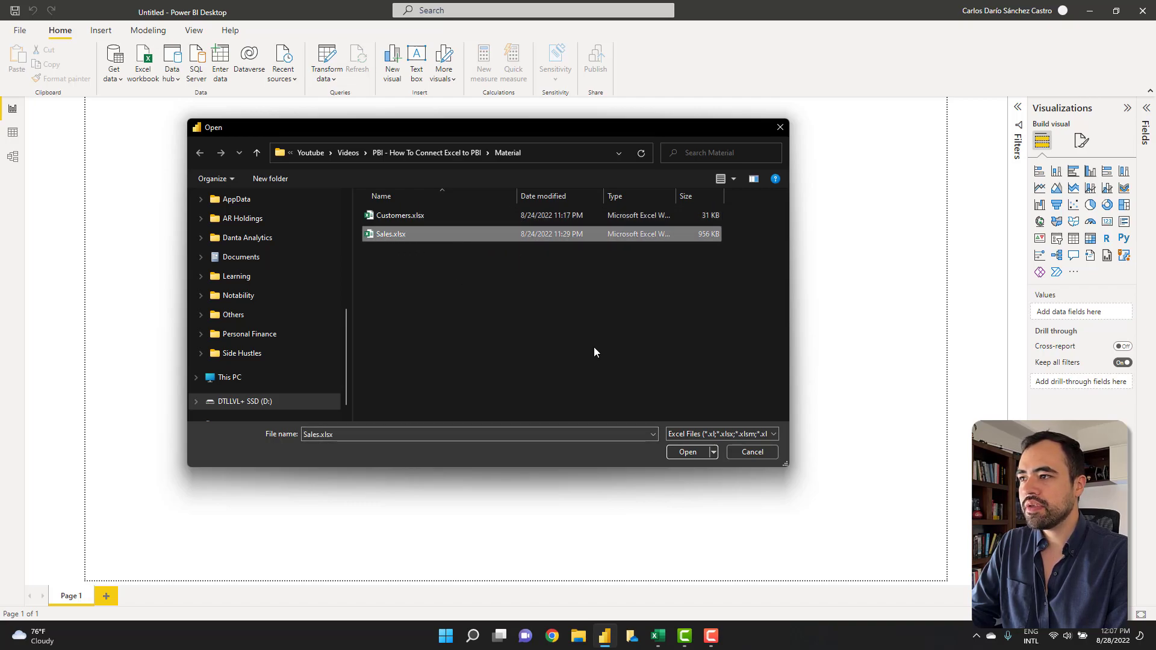
click(678, 453)
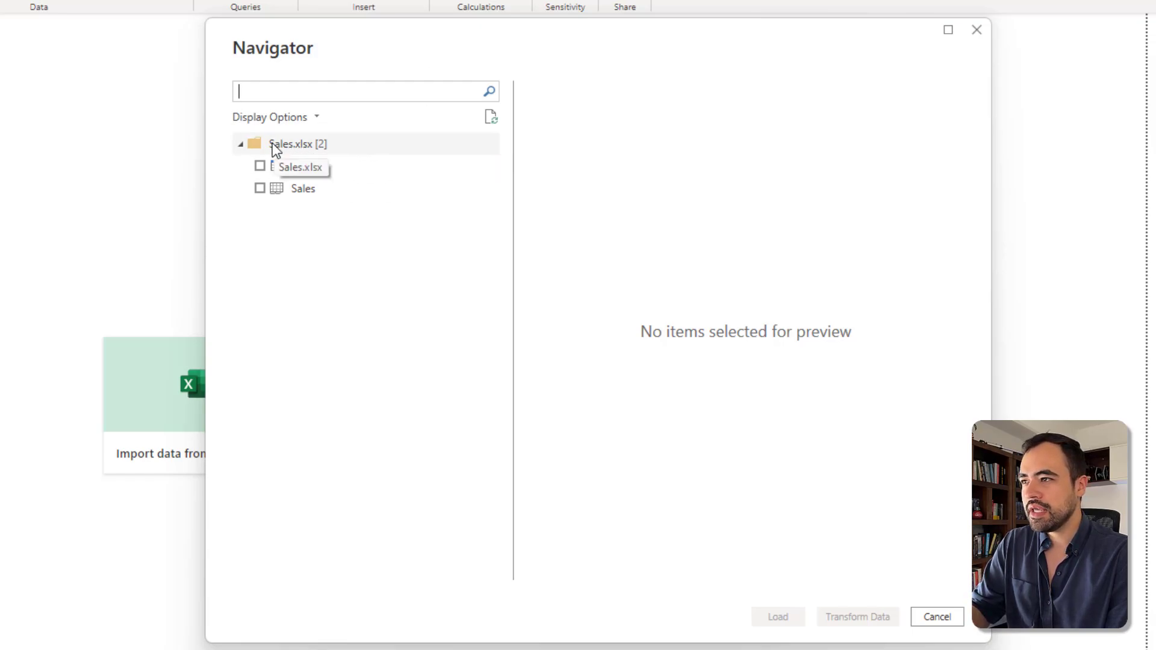
- Preview the Sales1 table, select it for import and load it into the Power Query Editor for transformation
click(352, 170)
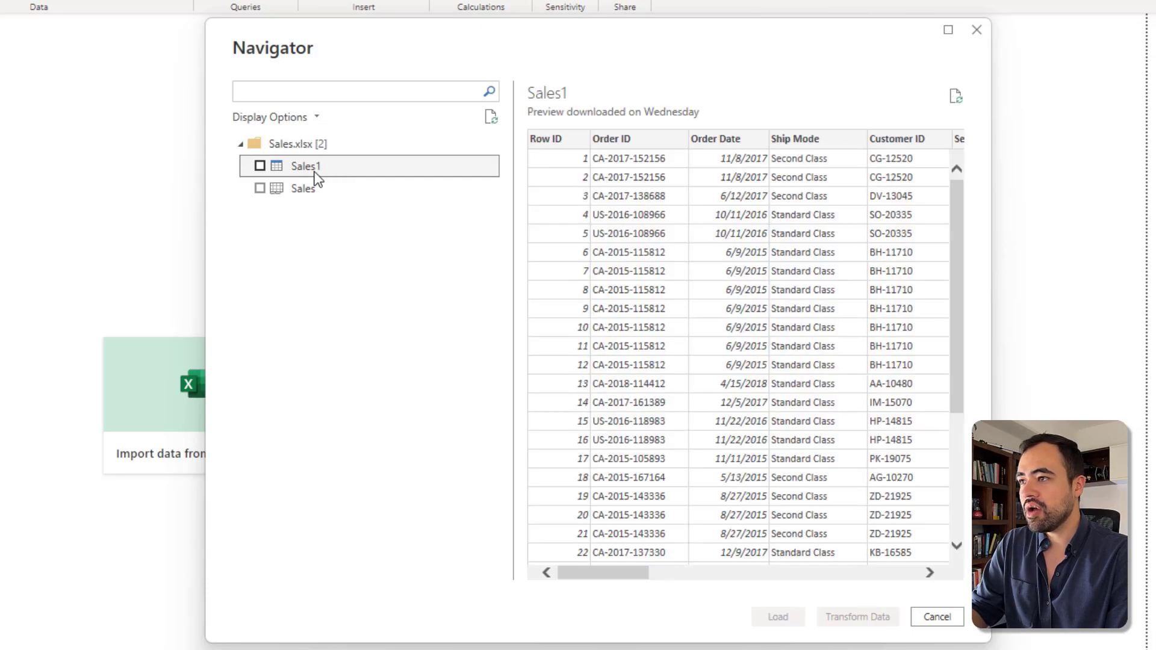
drag(602, 572, 564, 506)
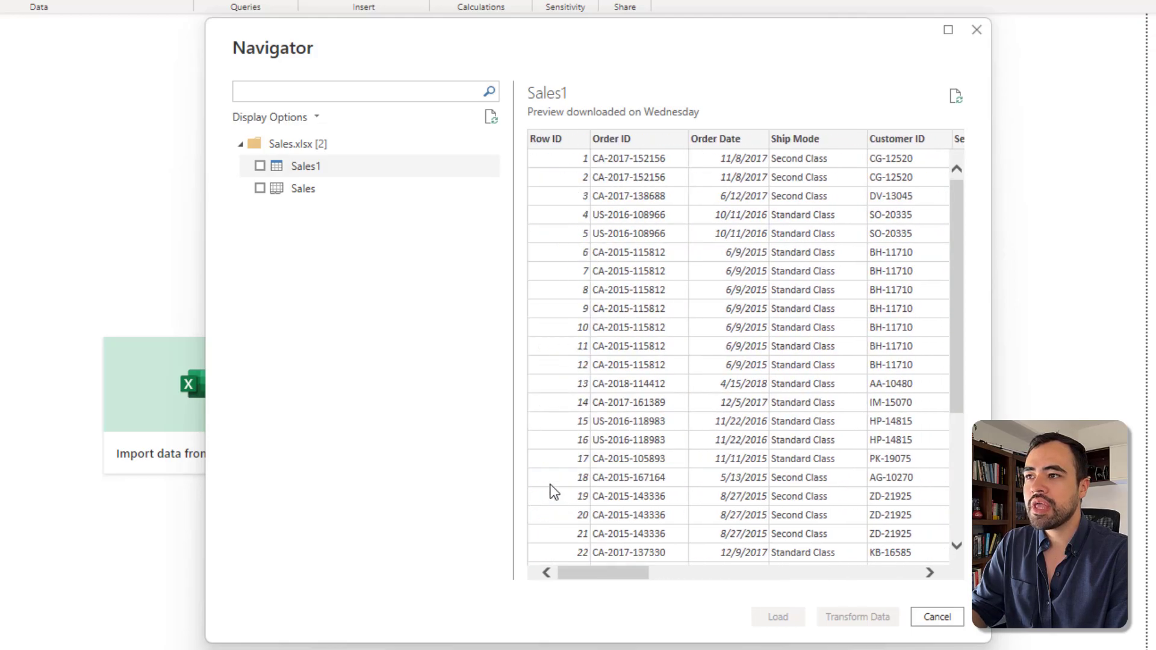
click(259, 167)
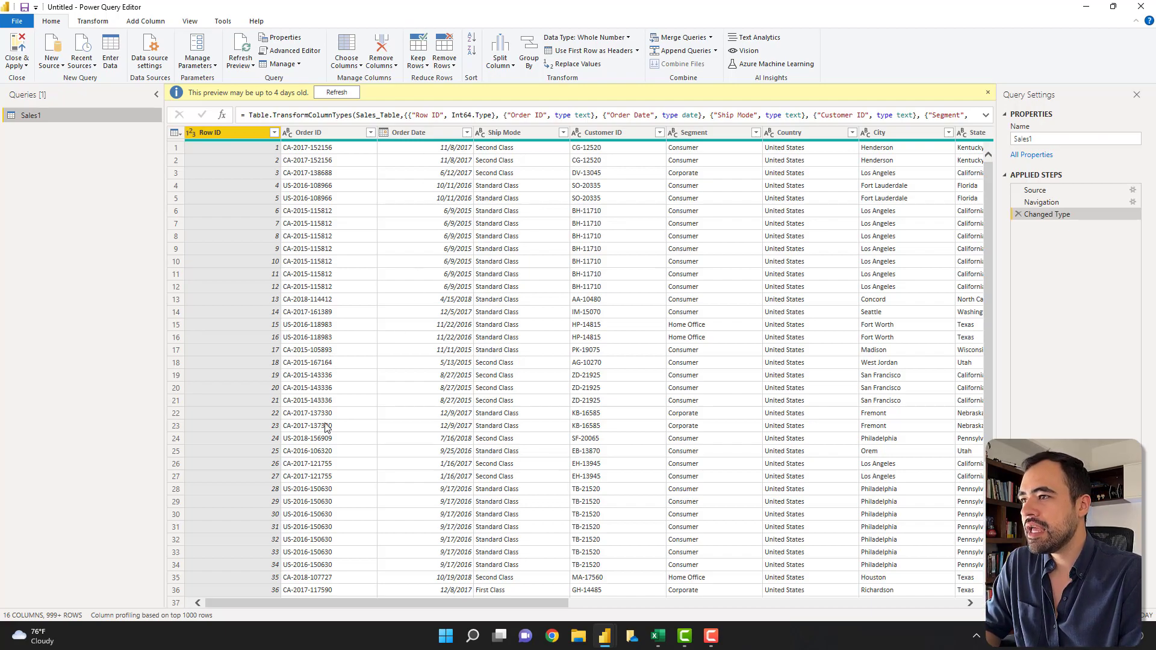
- Filter the Region column of the Sales1 query to keep only the East rows
drag(313, 605, 448, 606)
click(946, 132)
click(809, 261)
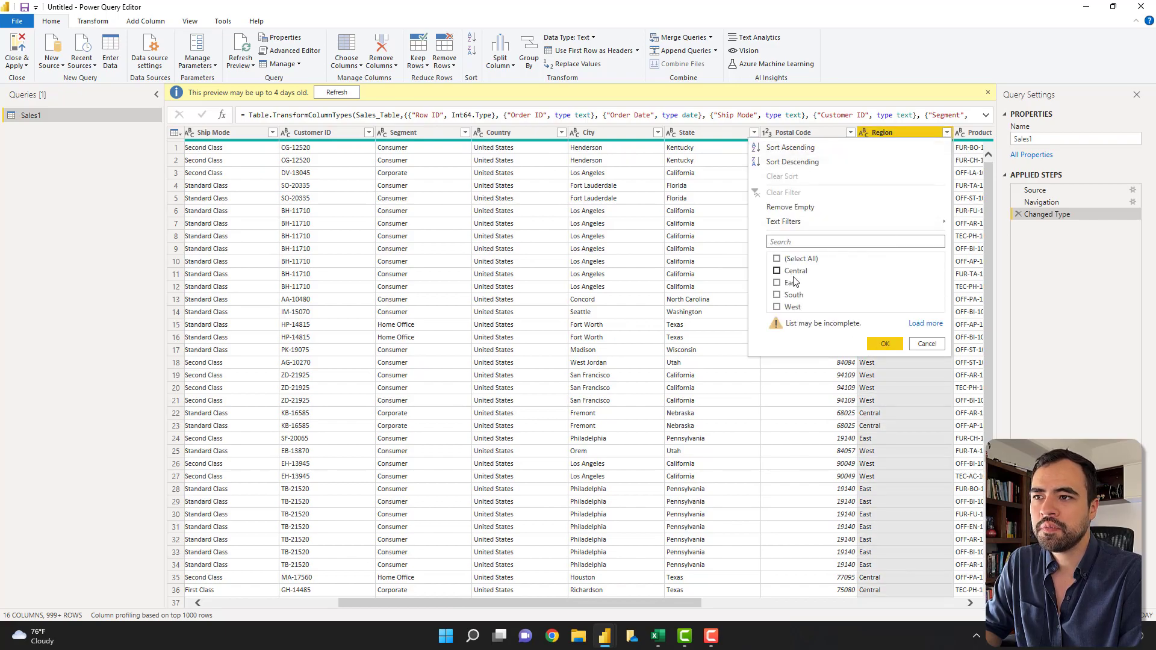
click(794, 283)
click(885, 343)
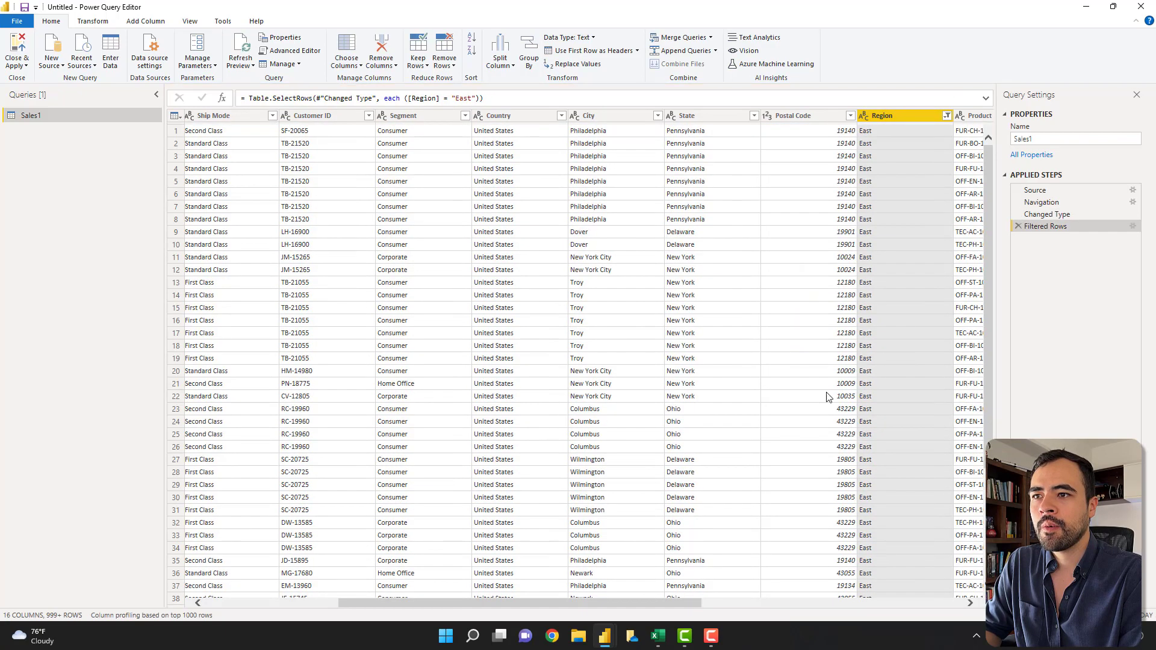
- Split the Product ID column by the custom delimiter "-" at the left-most delimiter only
drag(503, 604, 676, 605)
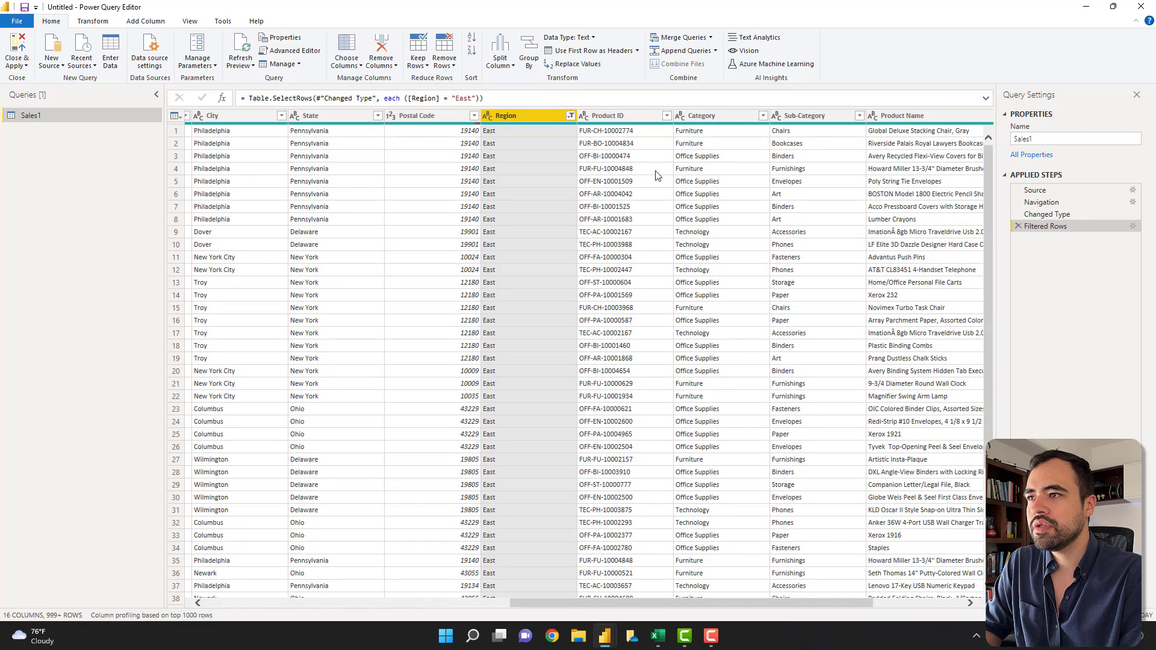
click(624, 118)
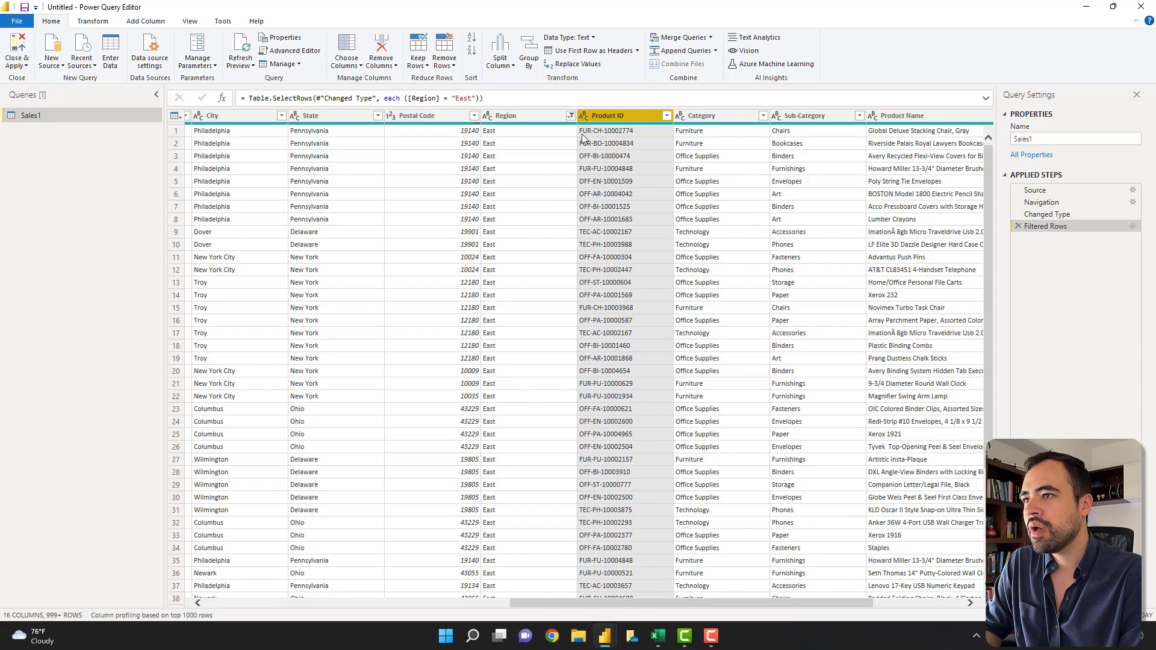
click(511, 55)
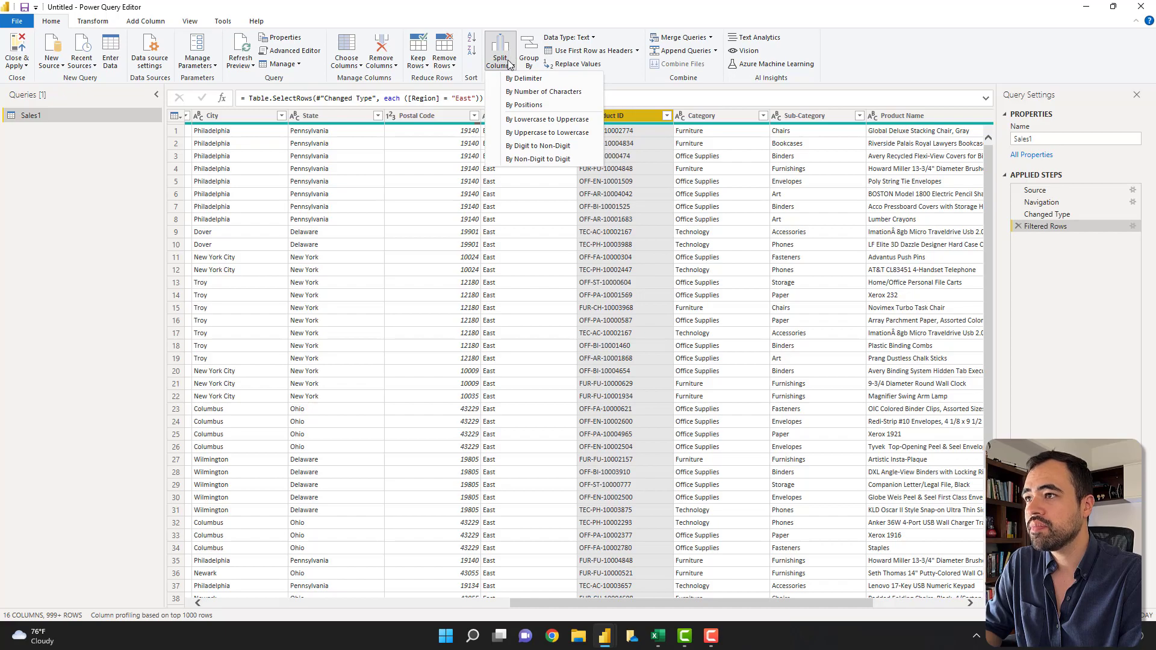
click(515, 78)
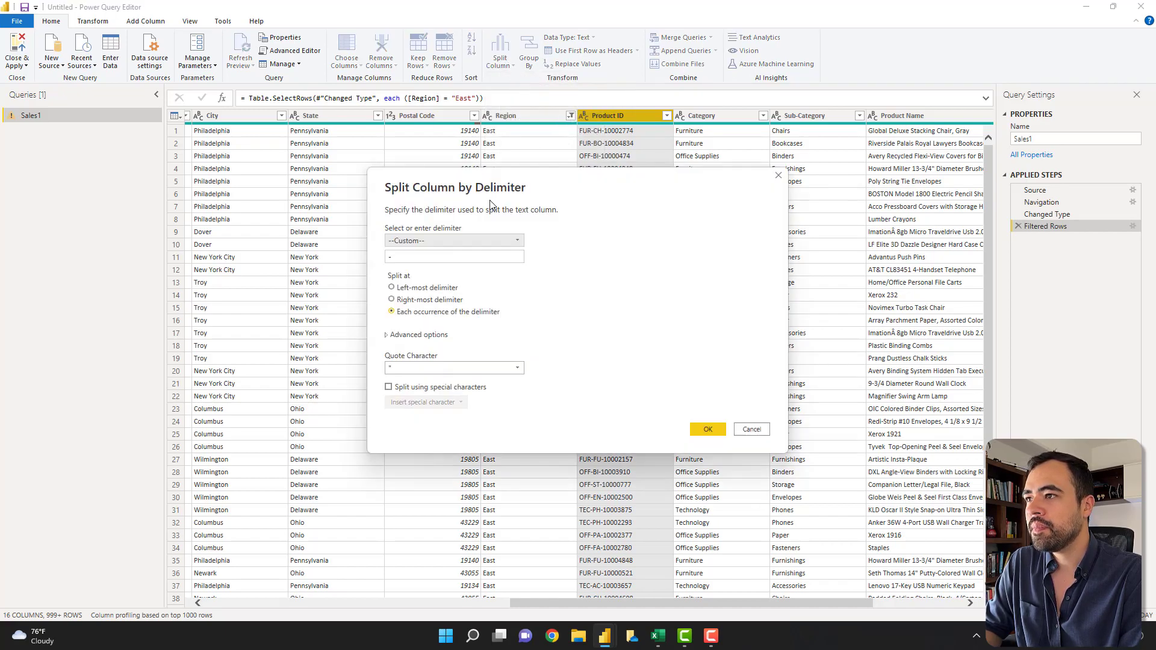
drag(456, 191, 476, 176)
click(413, 273)
drag(582, 170, 408, 176)
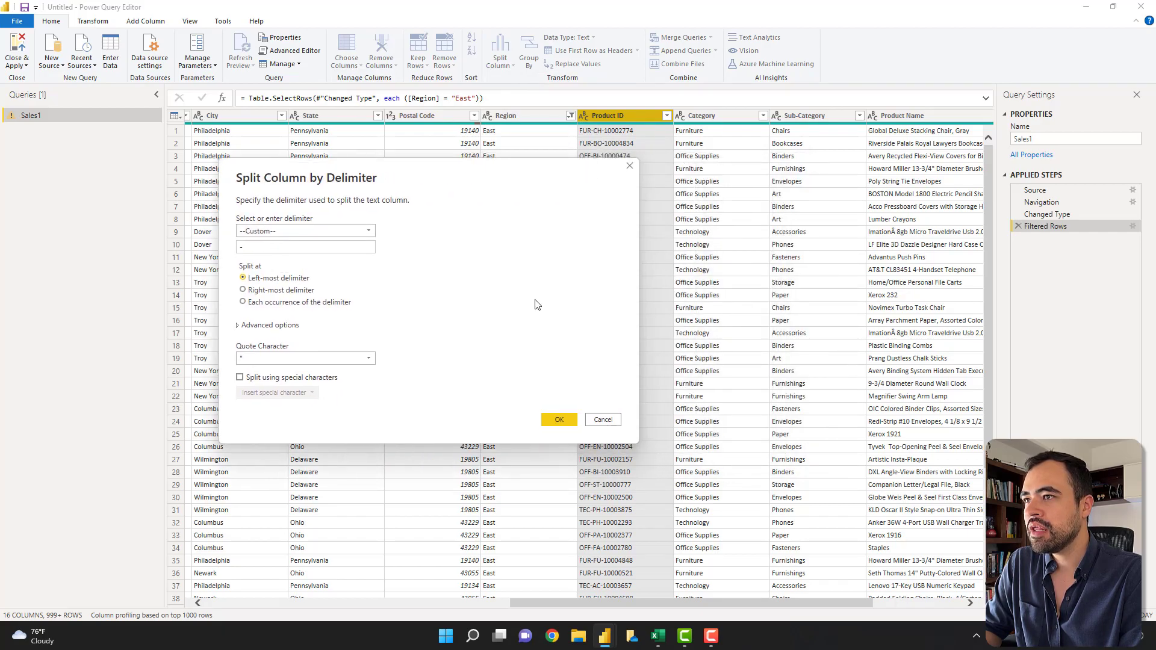
click(565, 419)
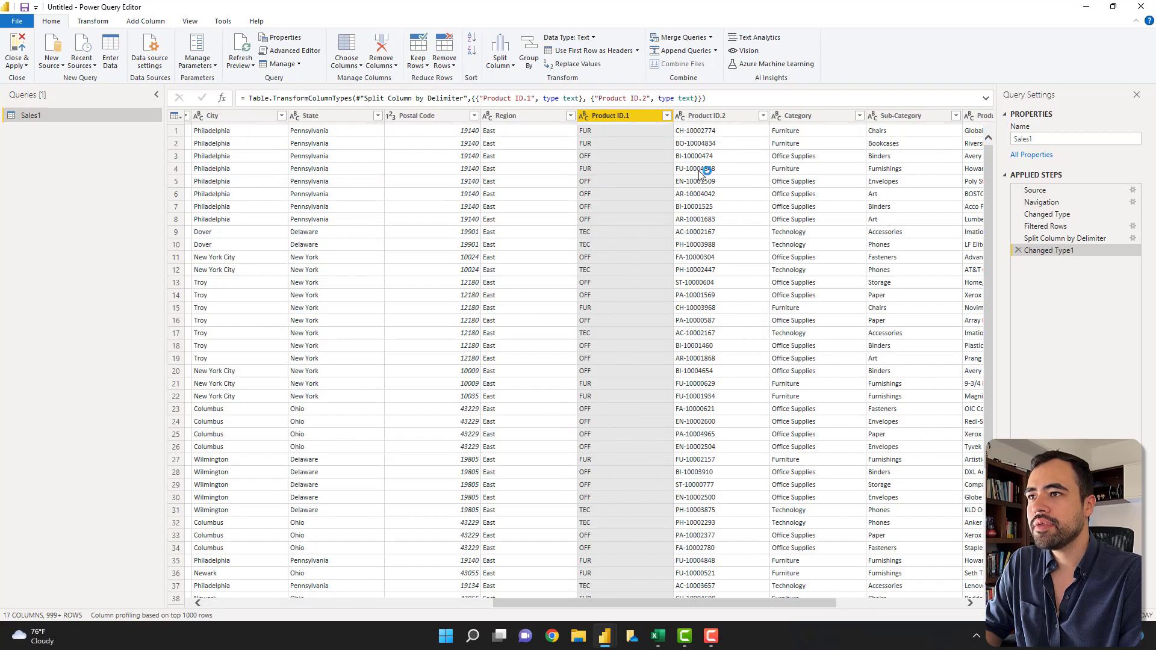
- Start a custom column in the Sales1 query and name it "Sales + Tax"
drag(519, 603, 630, 602)
scroll(680, 588, right, 2)
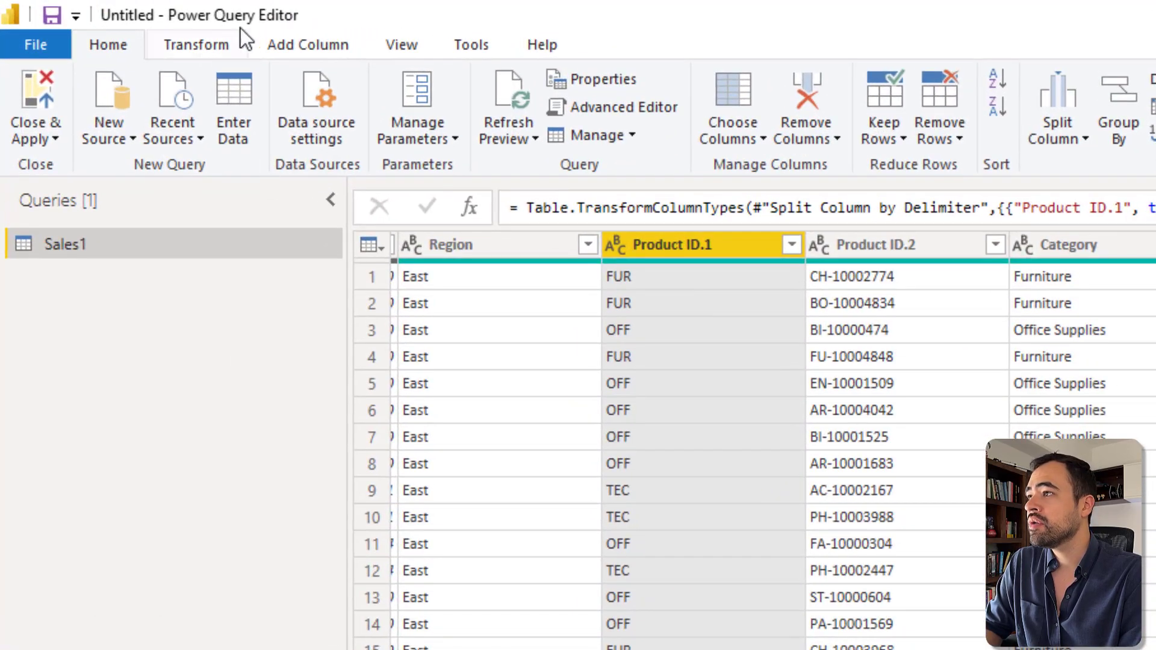
click(302, 42)
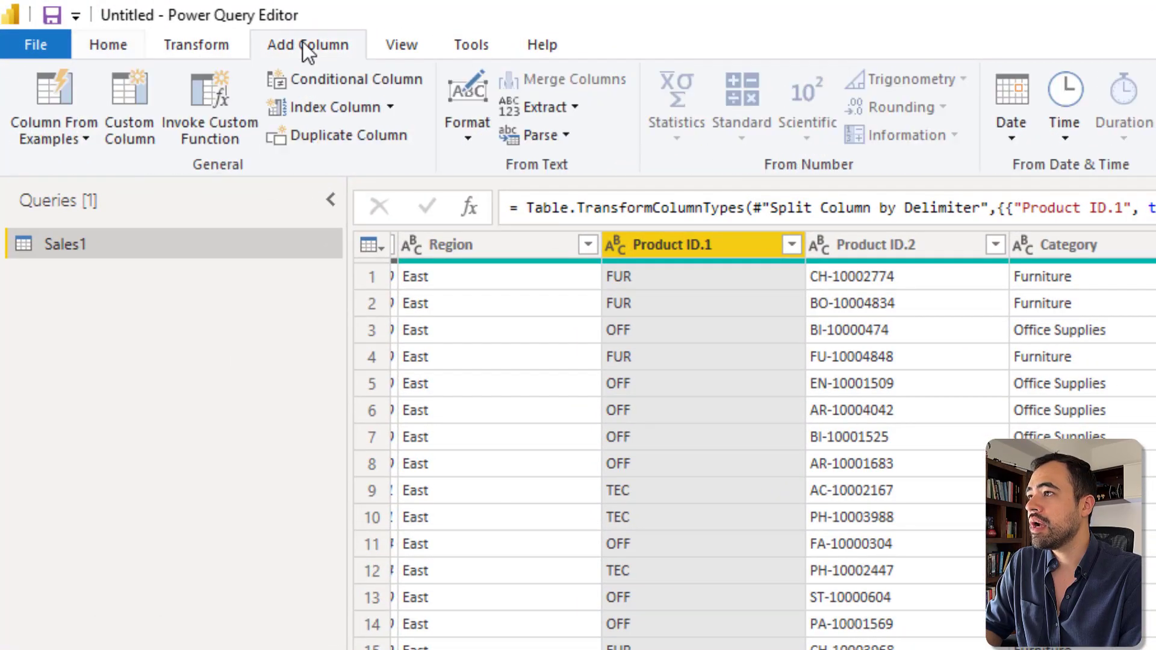
click(141, 102)
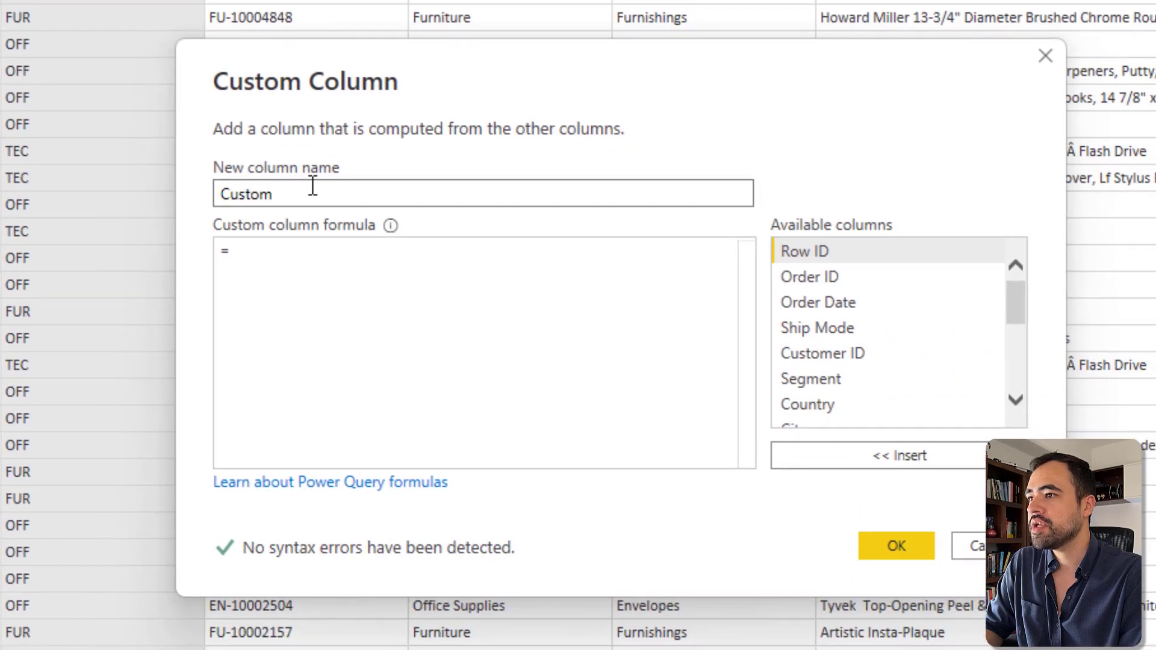
double_click(312, 187)
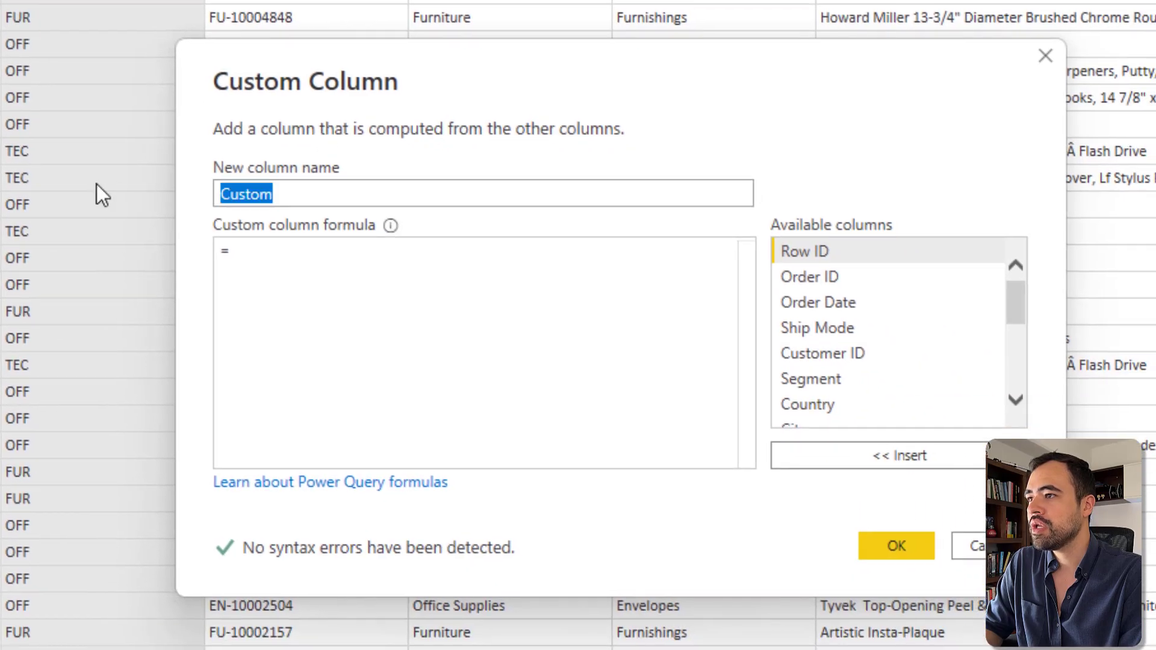
key(BackSpace)
text(Sales + Tax)
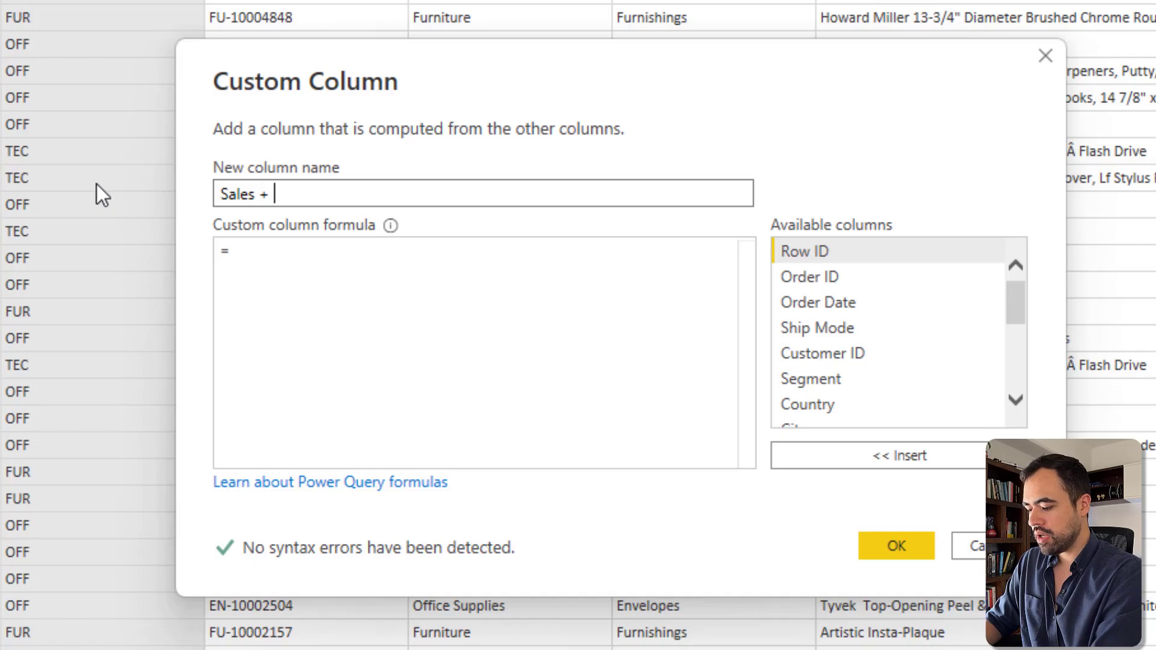
- Define the custom column formula as [Sales] * 1.13 and add the column to the query
click(305, 252)
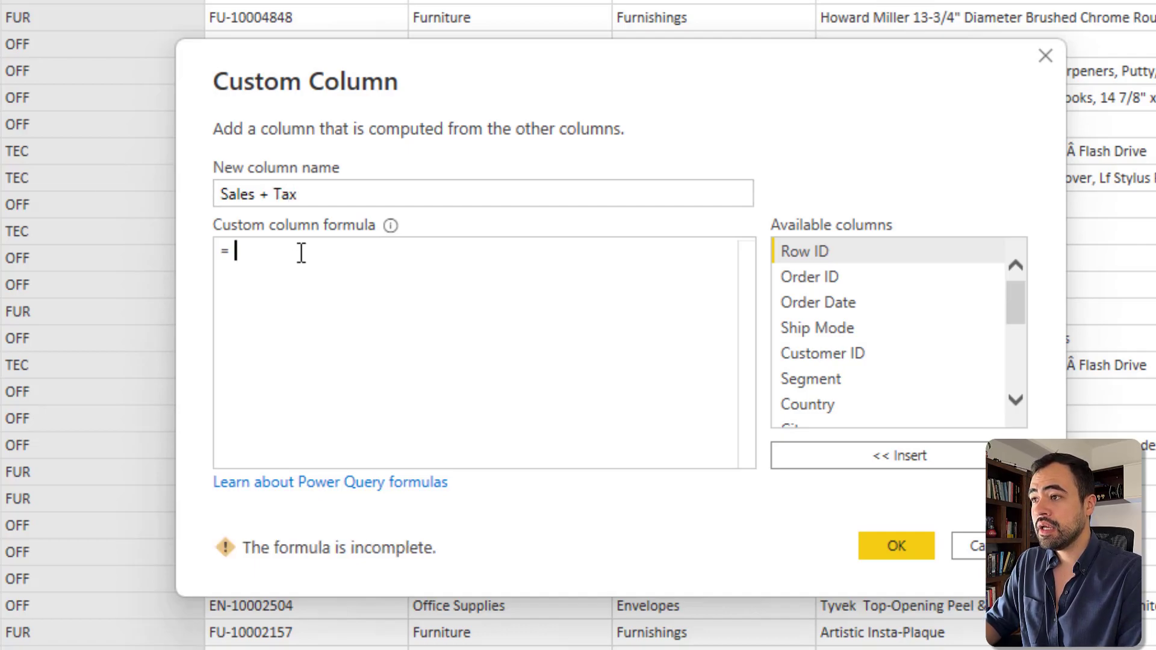
scroll(901, 319, down, 2)
scroll(900, 325, down, 3)
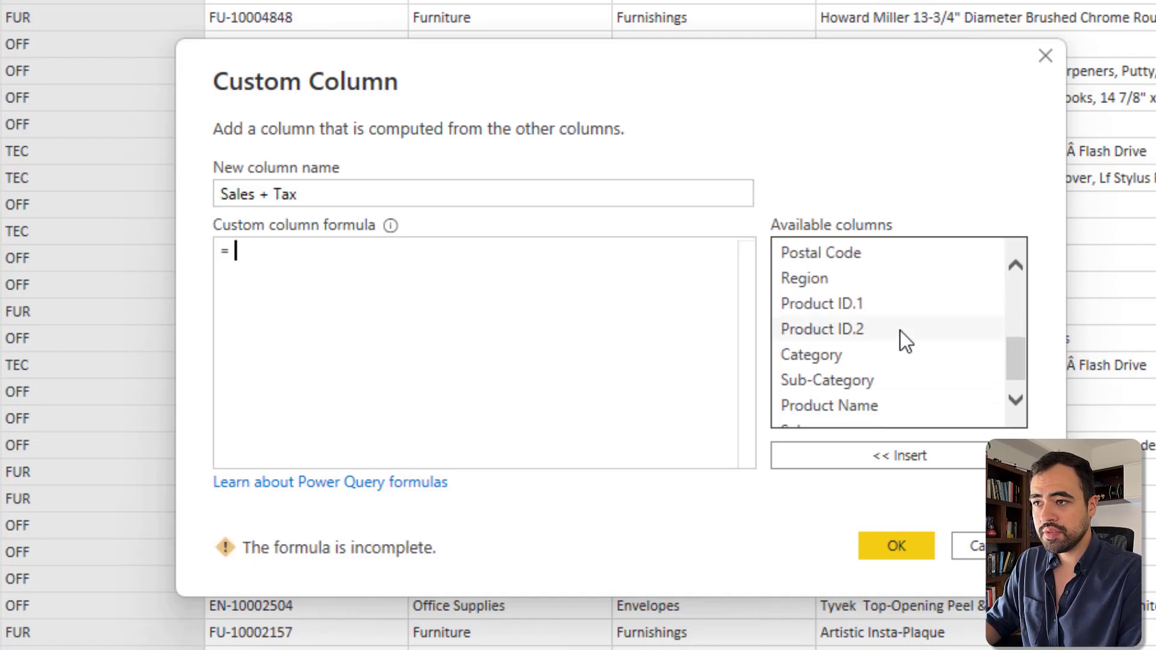
double_click(806, 417)
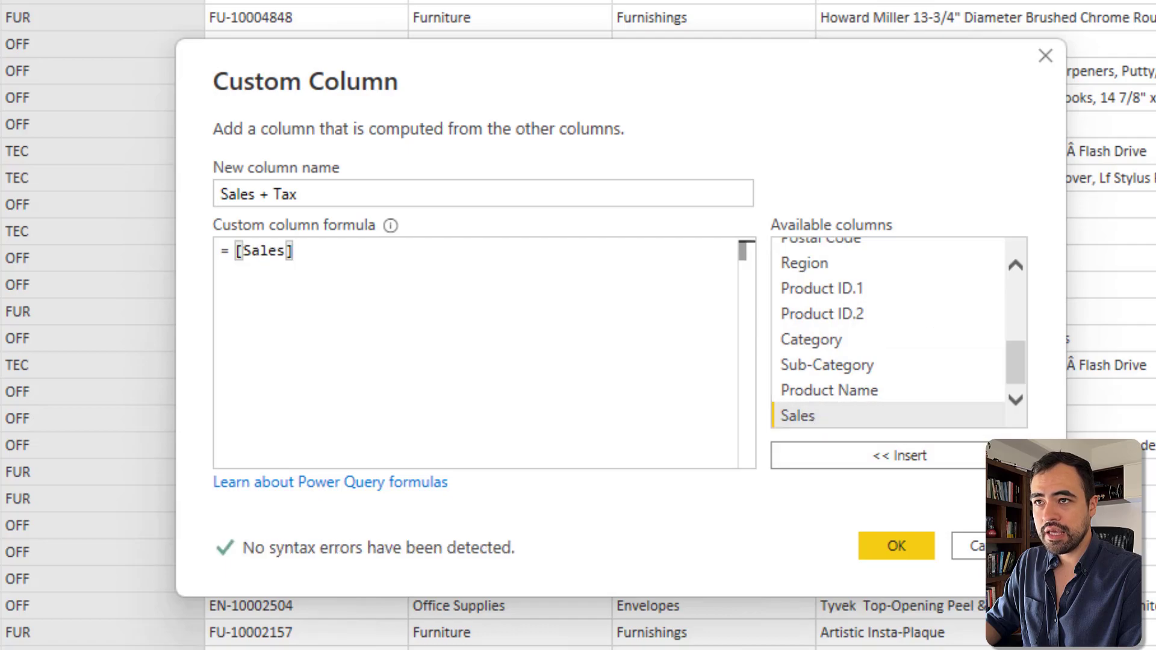
text(*)
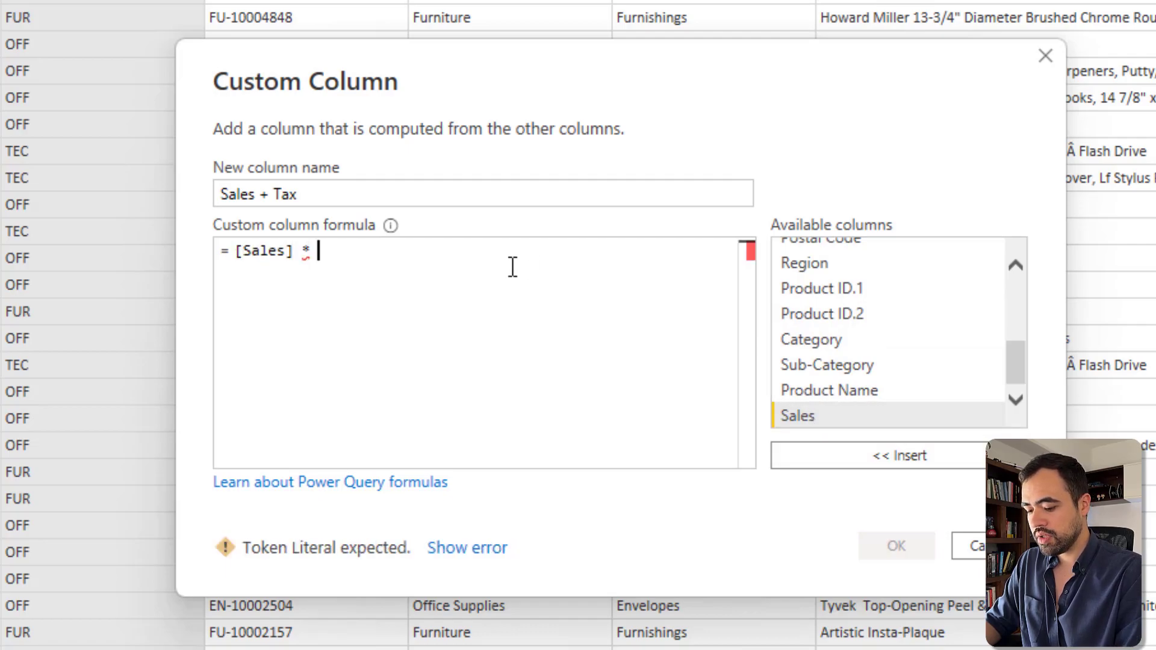
text( 1.13)
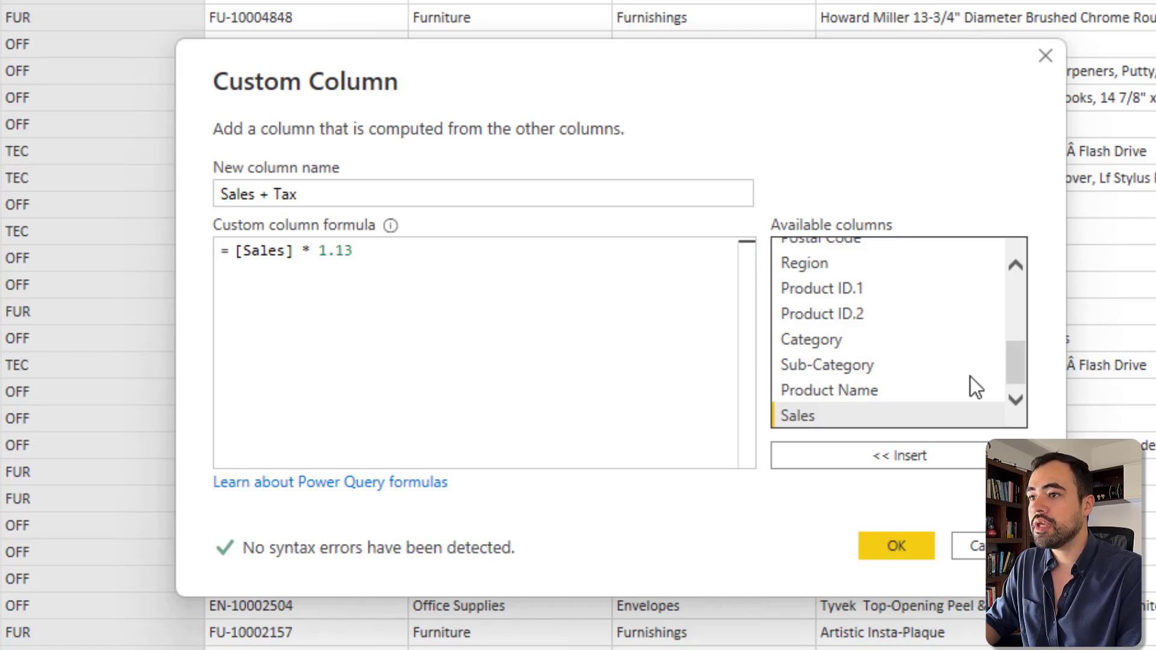
click(898, 544)
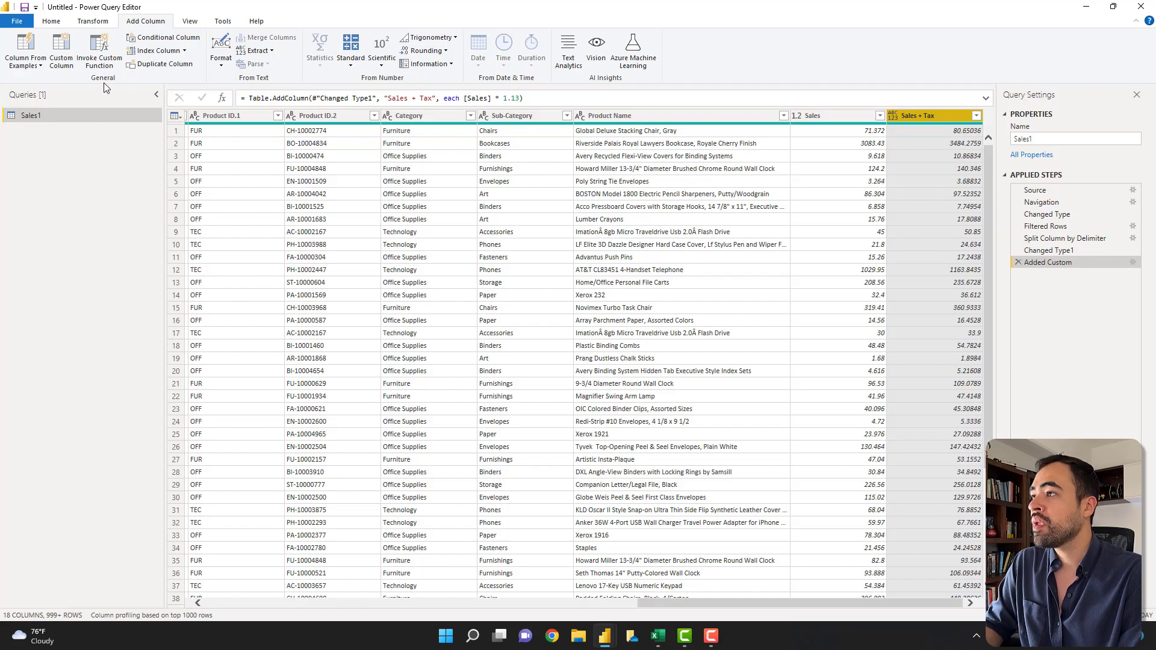
- Switch to the Power BI Desktop report window to view it, and return to the Power Query Editor
mouse_move(606, 640)
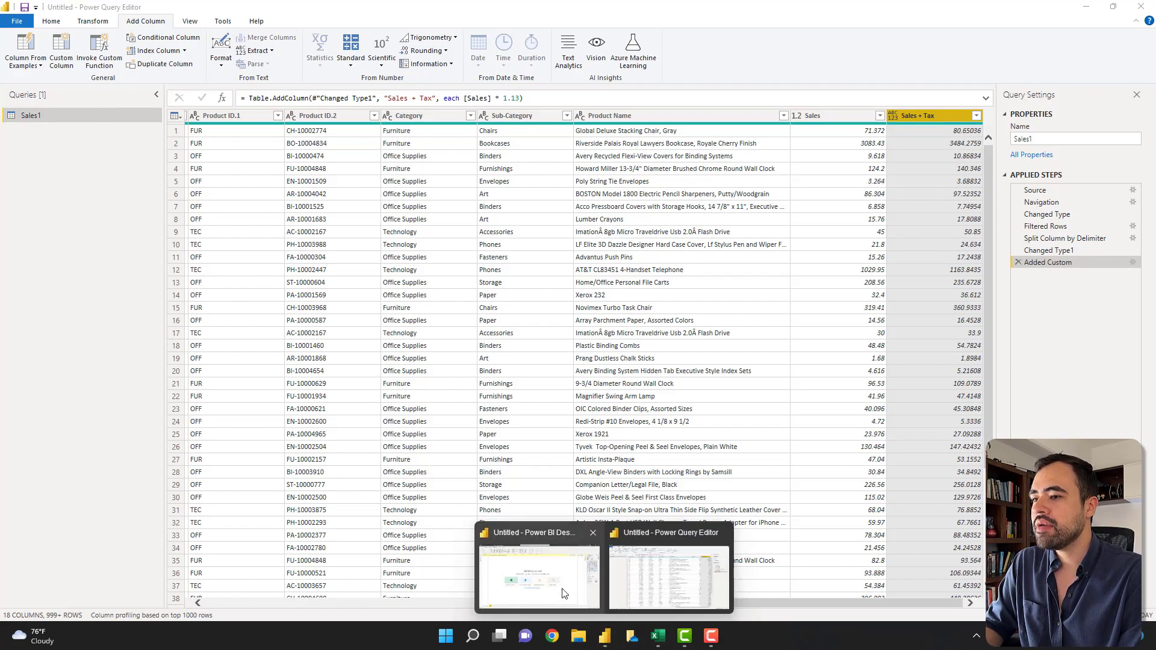
click(571, 542)
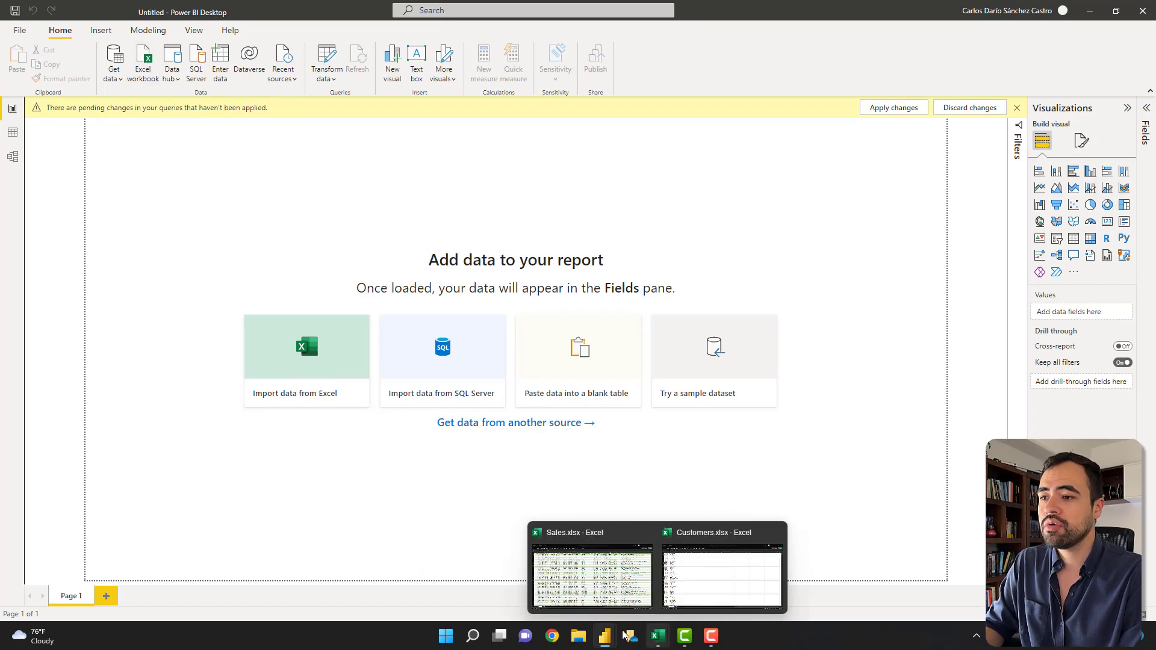
mouse_move(604, 637)
click(635, 580)
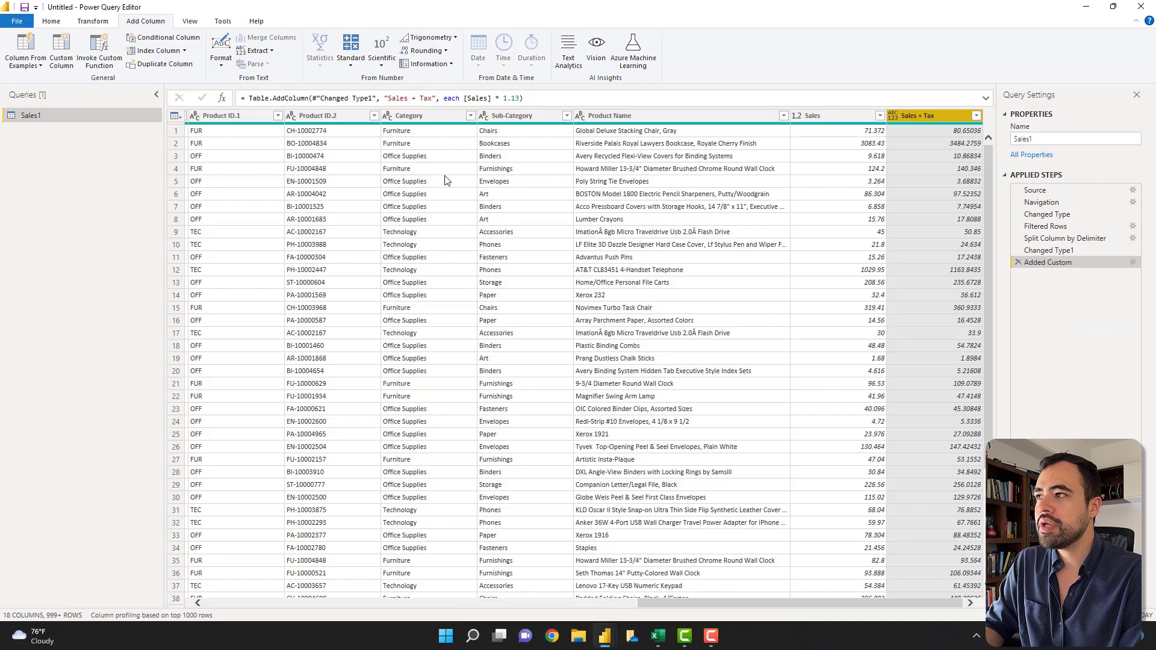
- Add a new Excel workbook source to the queries and open Customers.xlsx from the Material folder
click(51, 22)
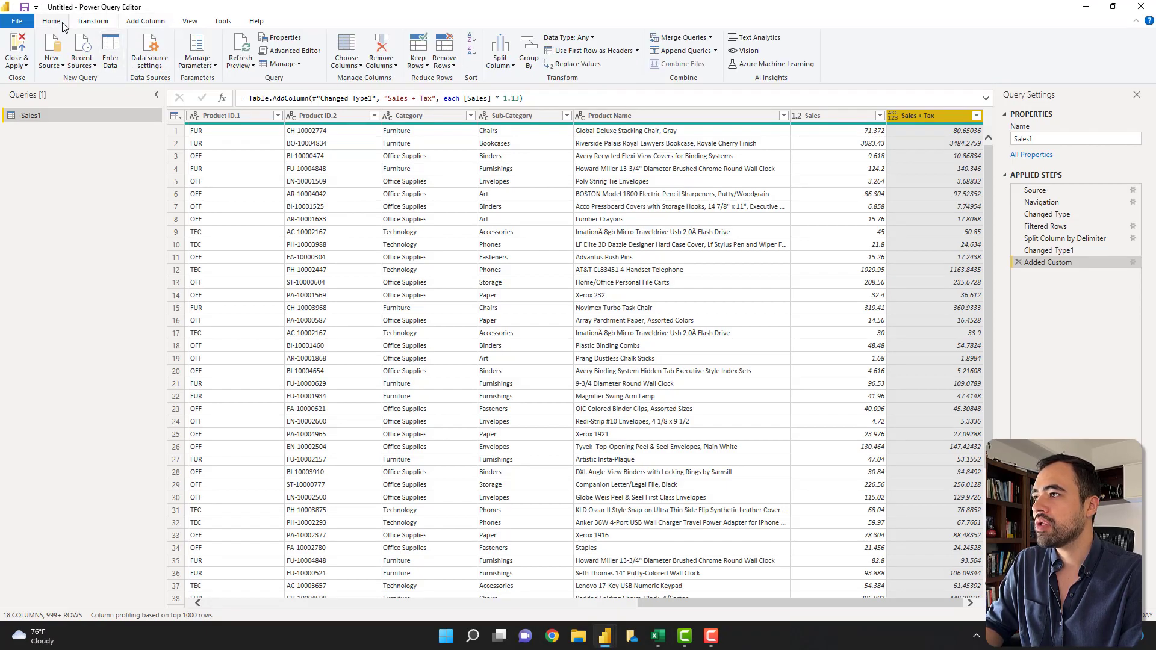
click(61, 67)
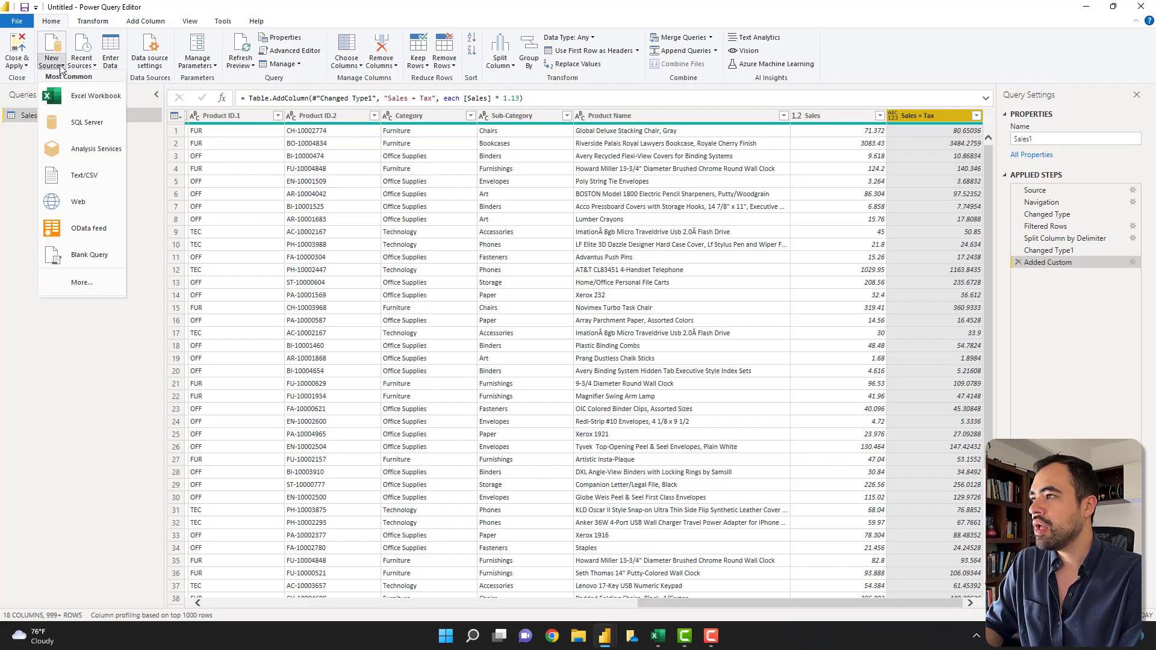
click(83, 97)
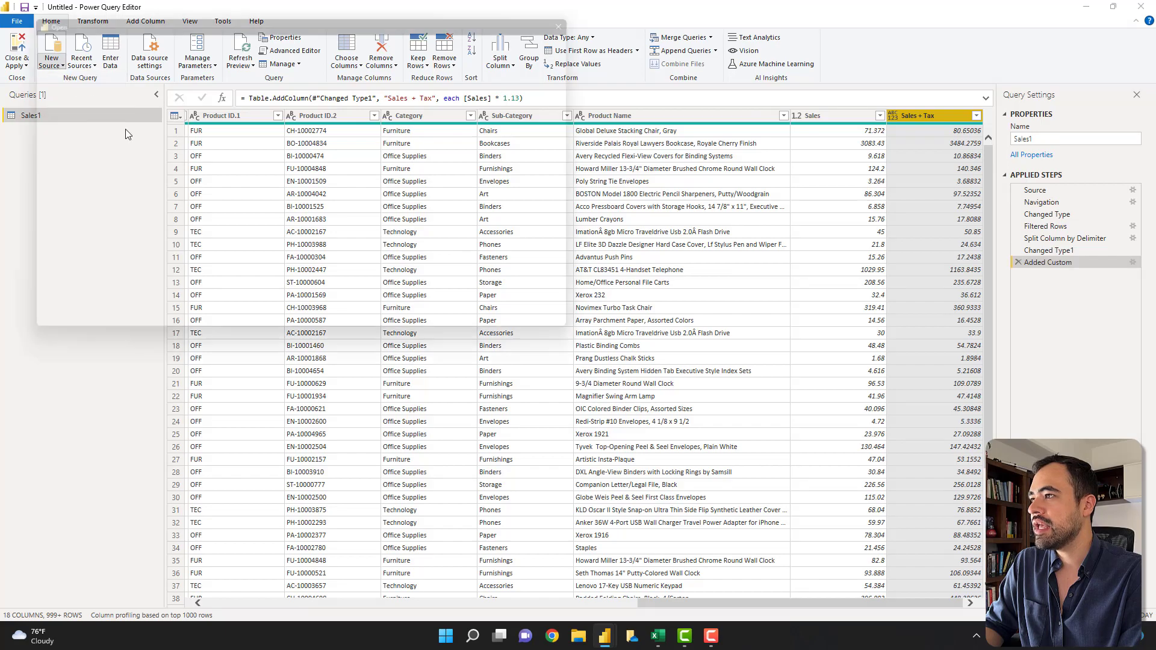
drag(309, 9, 400, 120)
click(378, 209)
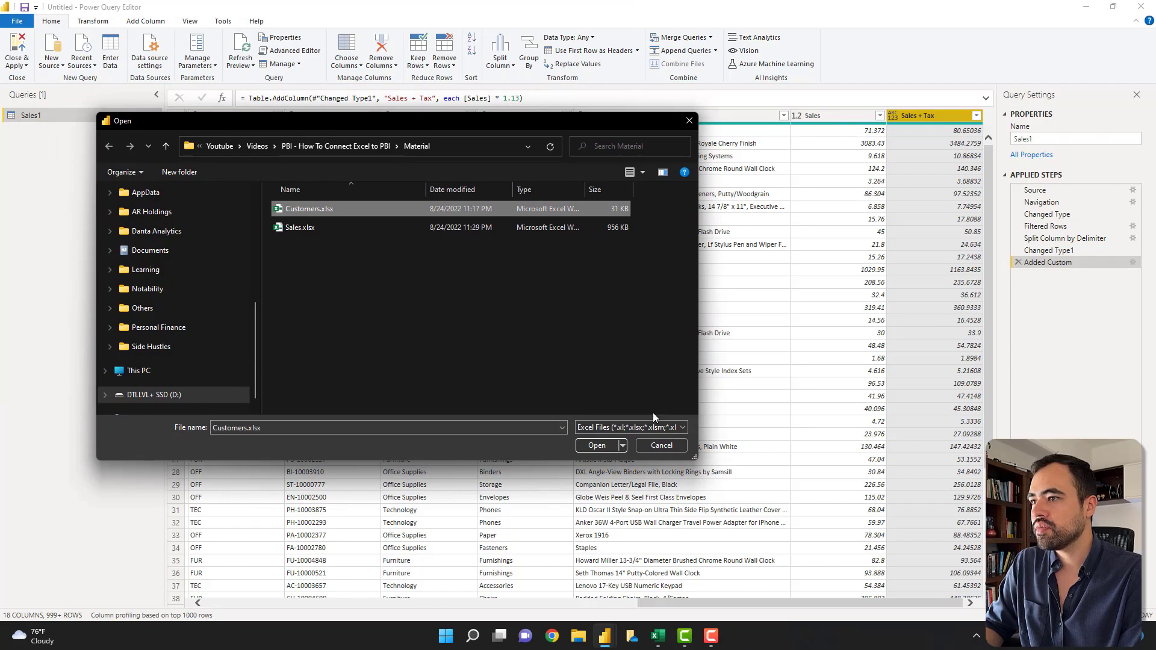
click(597, 446)
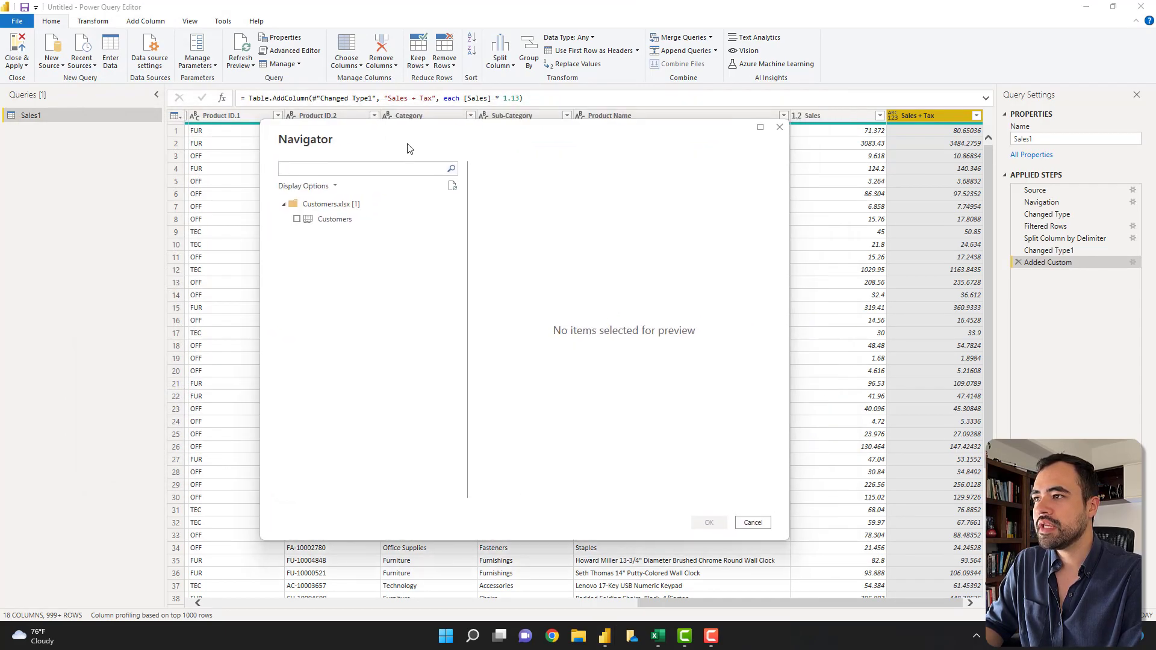
- Preview the Customers sheet of the workbook, include it, and load it as a query
click(359, 224)
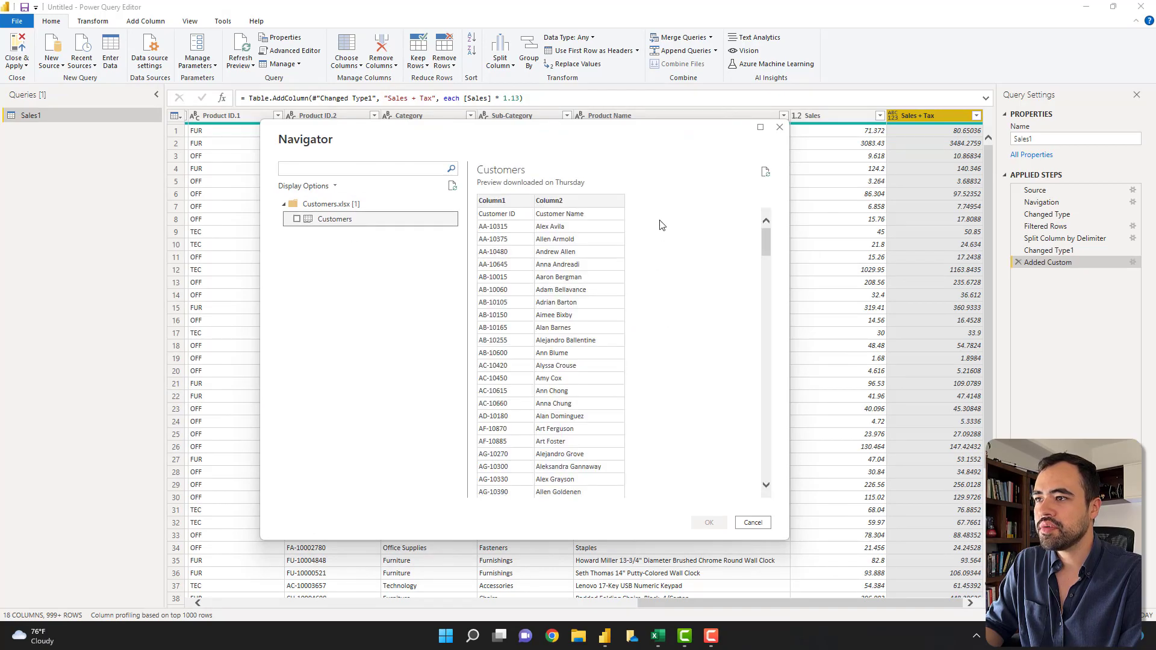
click(296, 219)
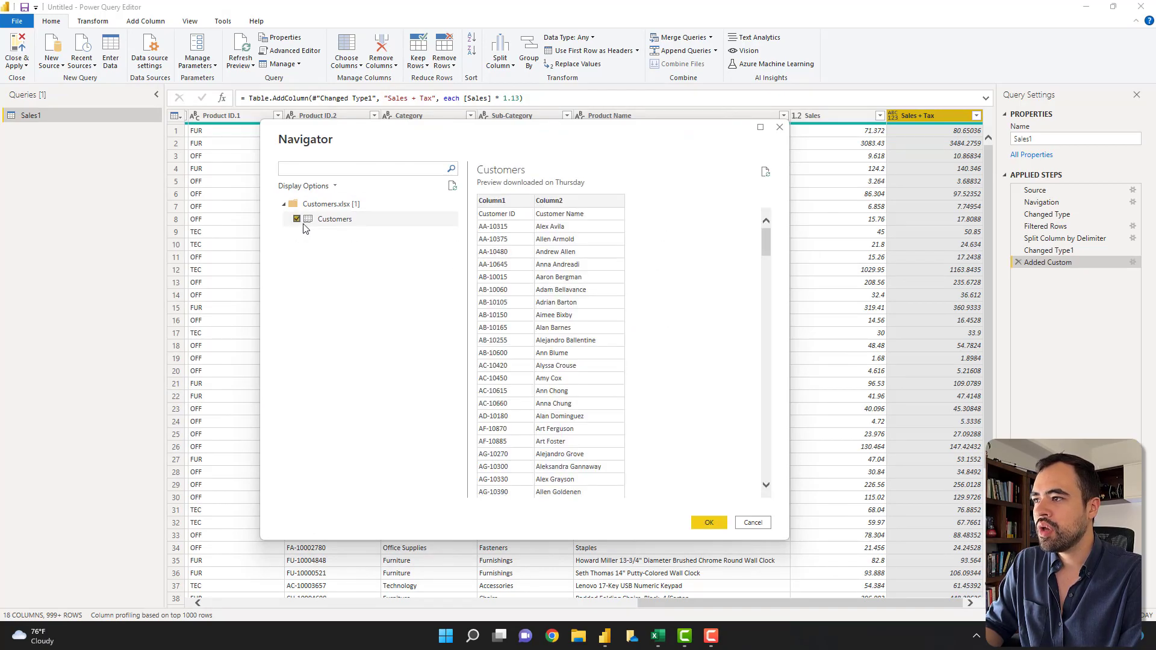
click(708, 523)
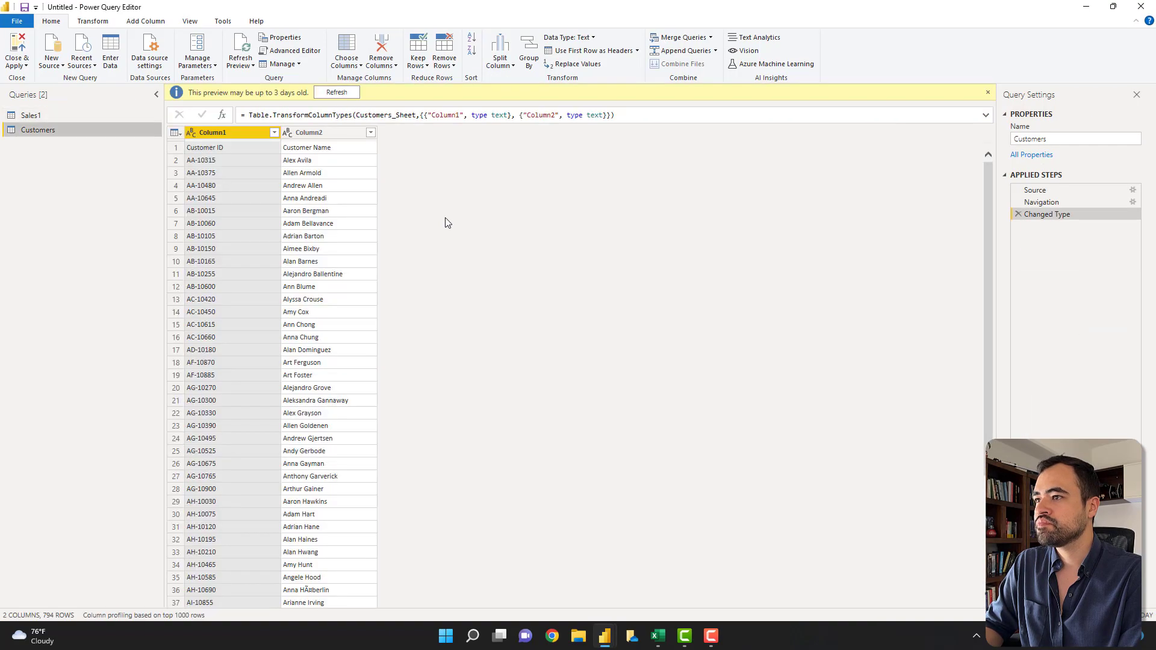
- Compare the Sales1 and Customers column headings, and use the first row of the Customers query as its headers
click(74, 117)
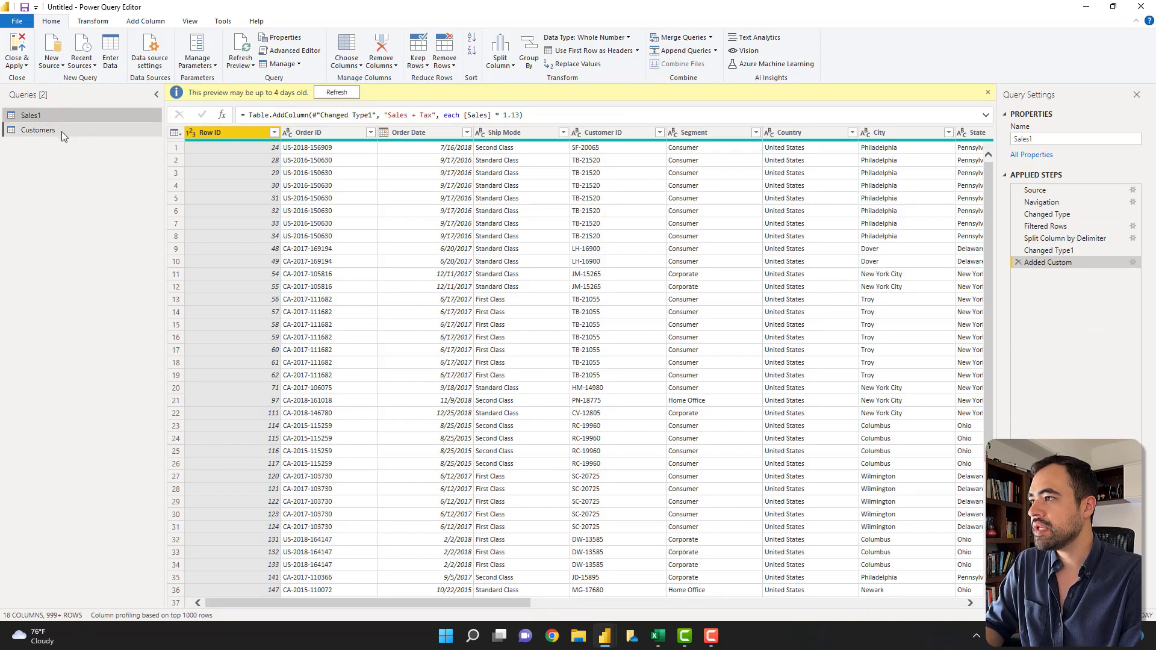
click(61, 131)
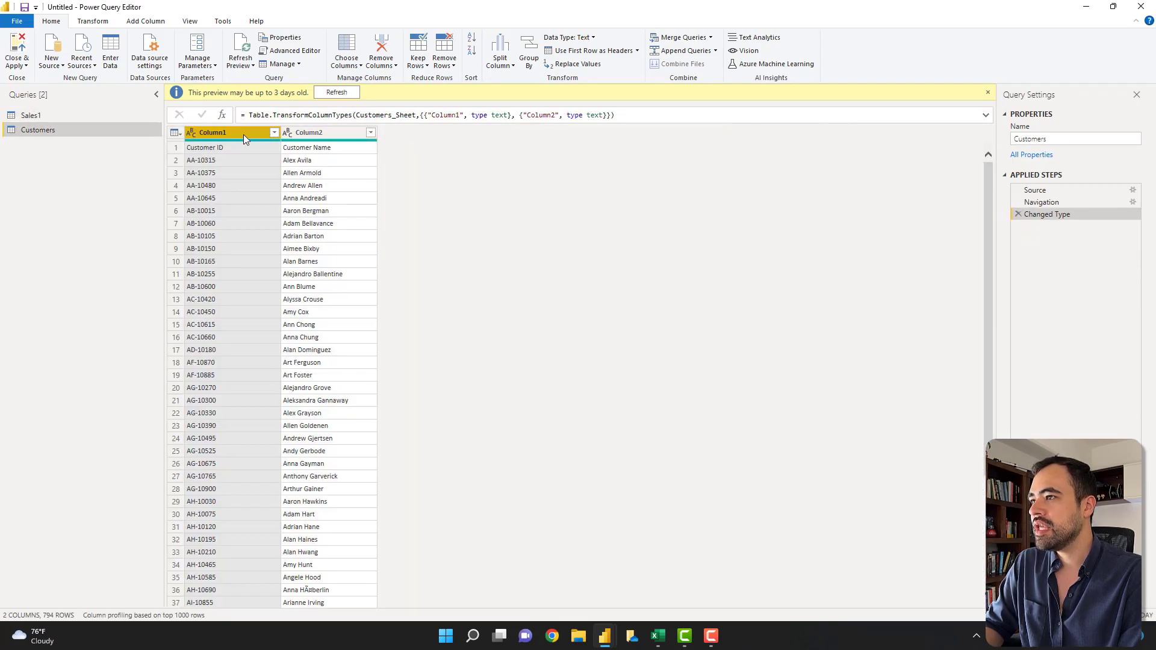
click(327, 131)
click(225, 134)
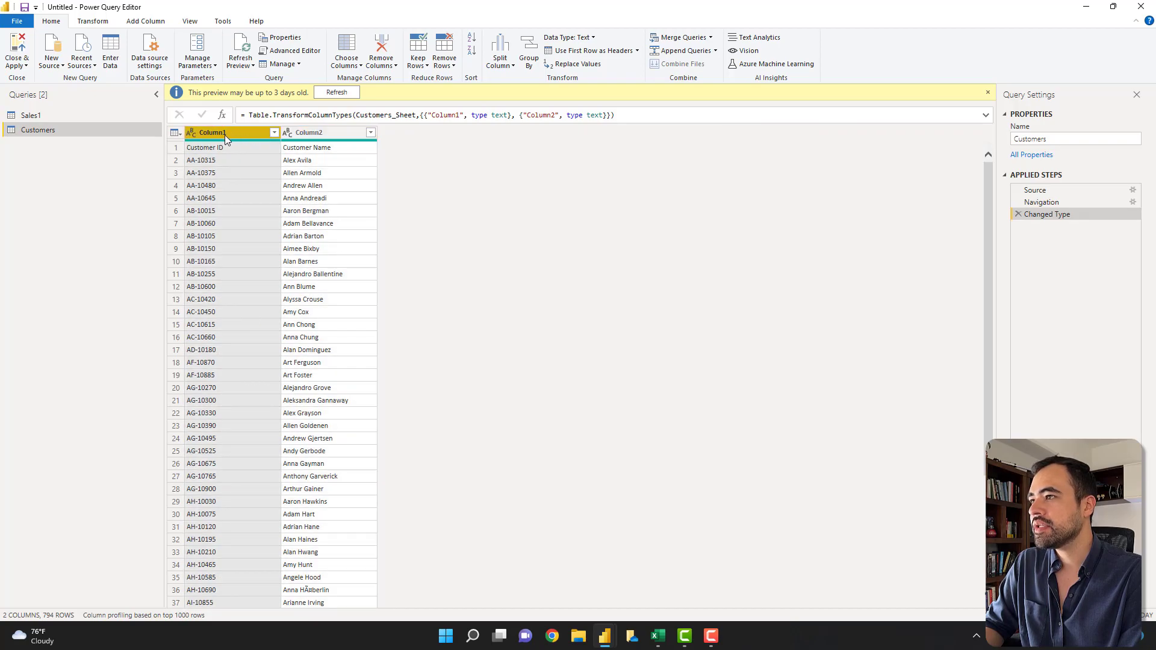
click(319, 133)
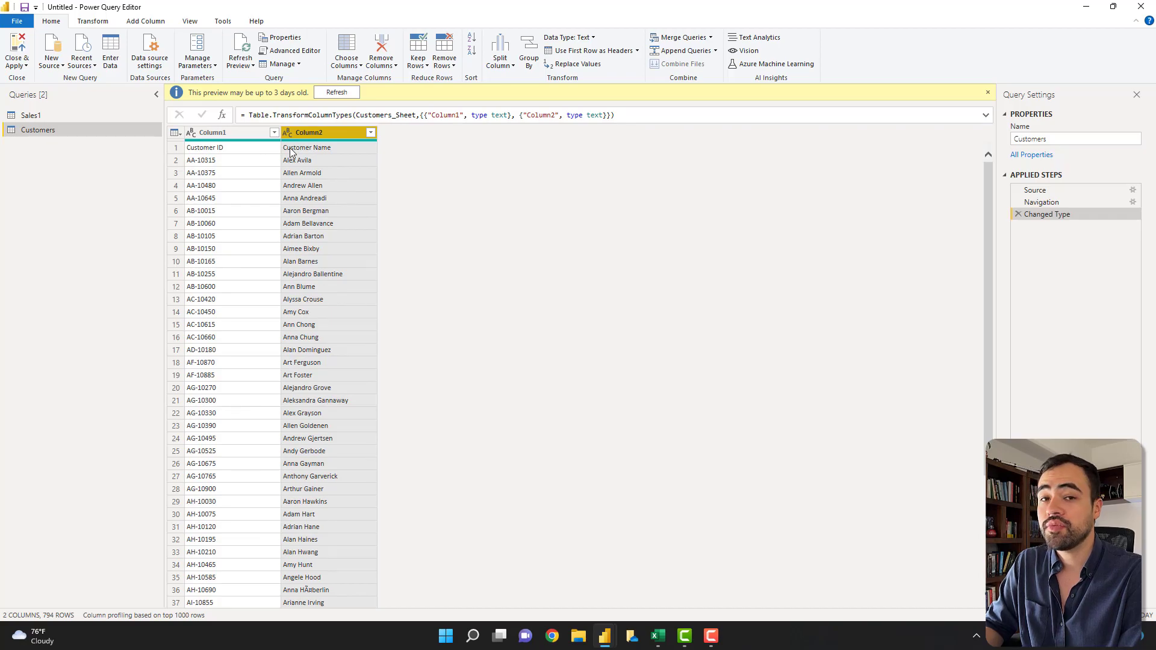
click(237, 137)
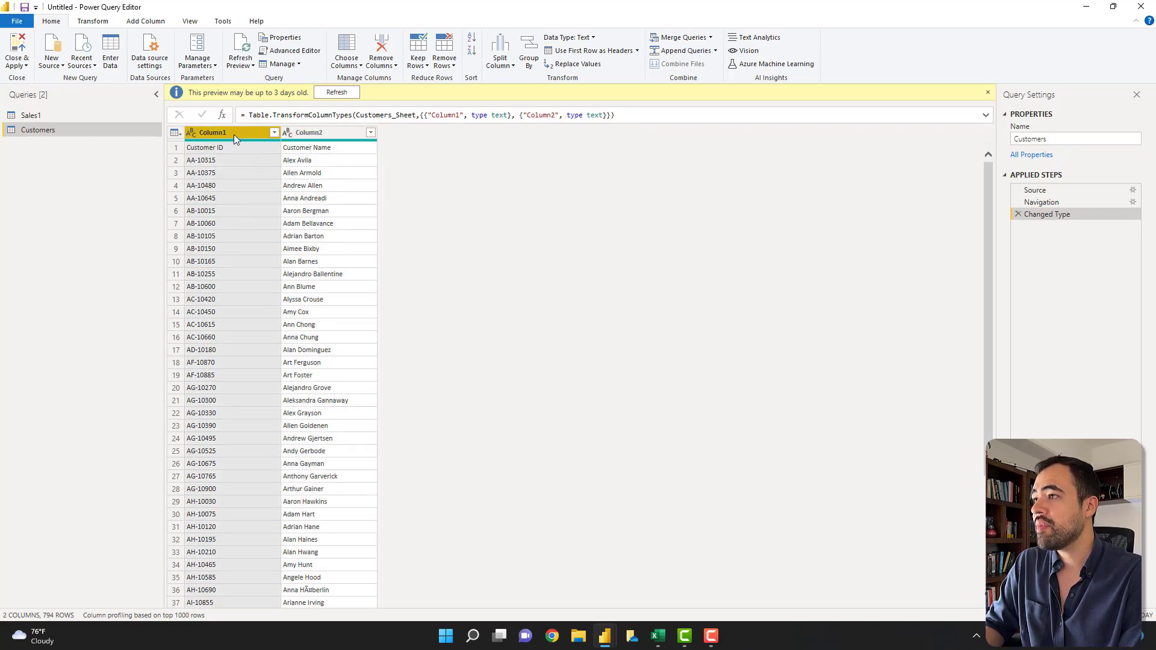
click(179, 133)
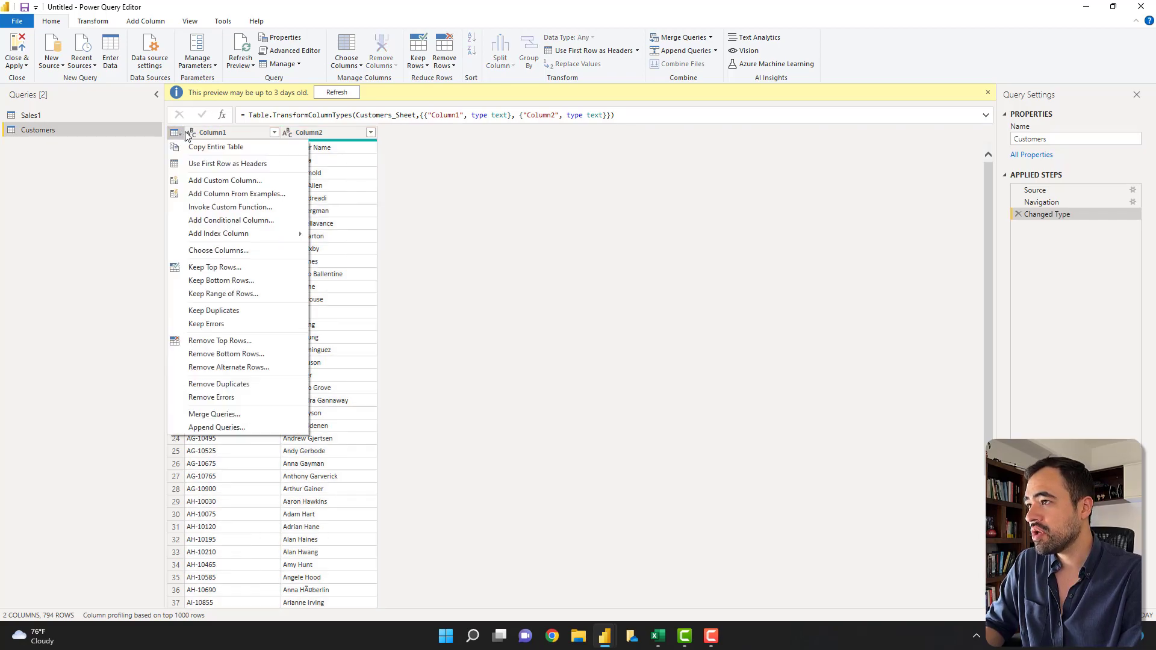
click(229, 163)
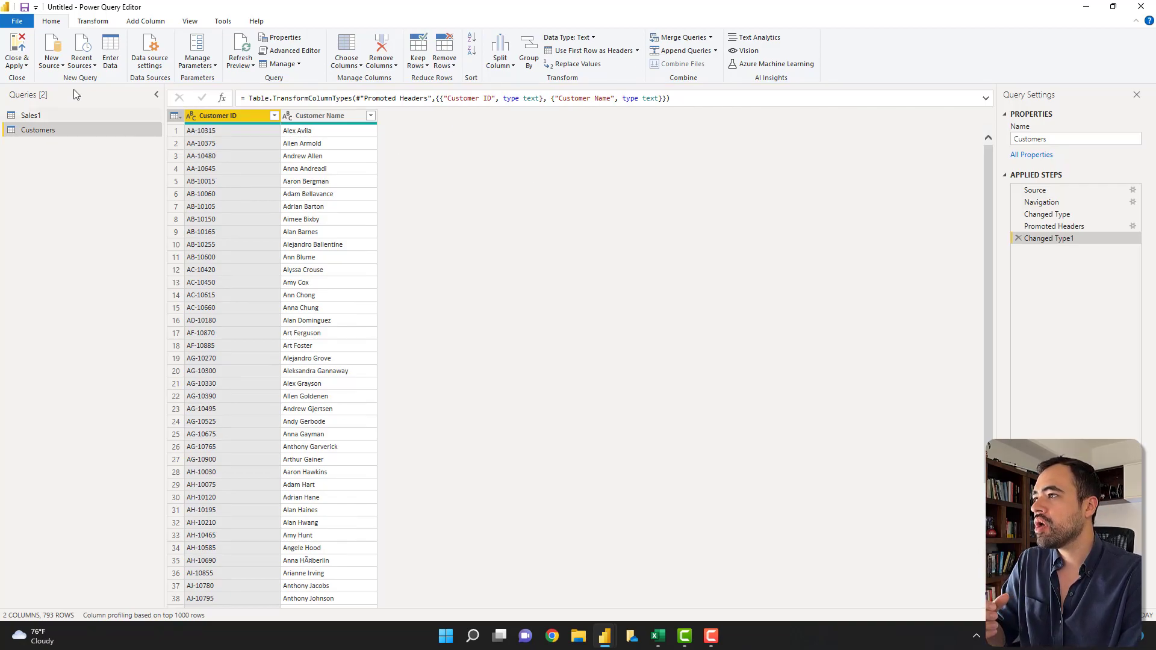
- Close the query editor and apply the changes, and check the fields of the Customers and Sales1 tables in the report
click(22, 46)
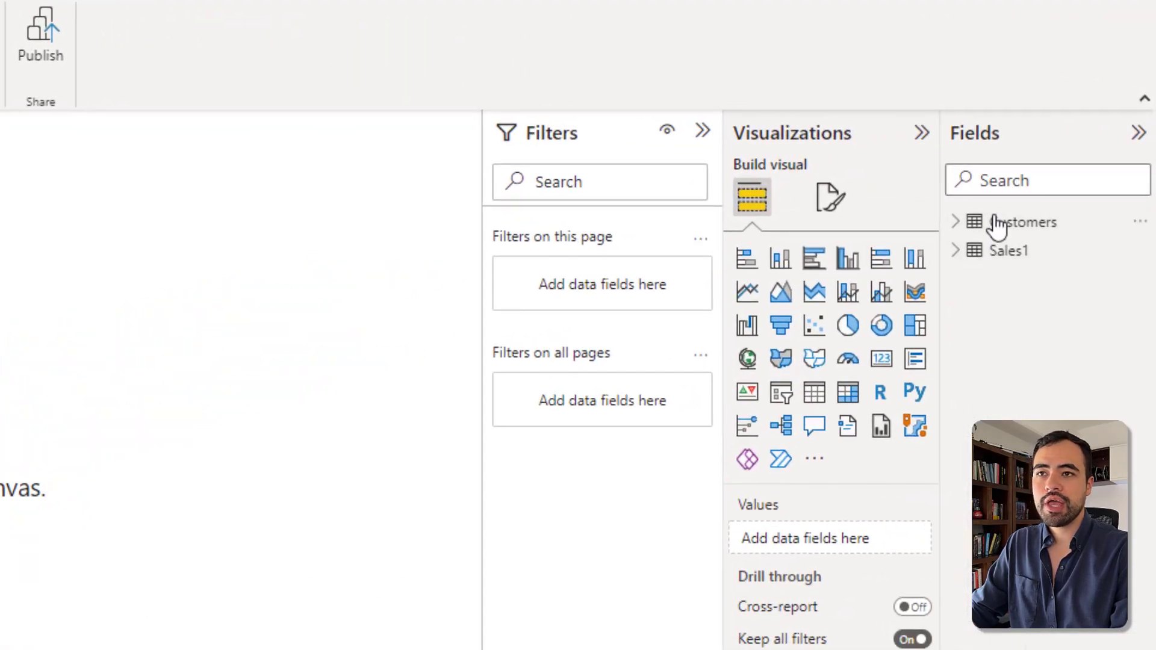
mouse_move(1037, 230)
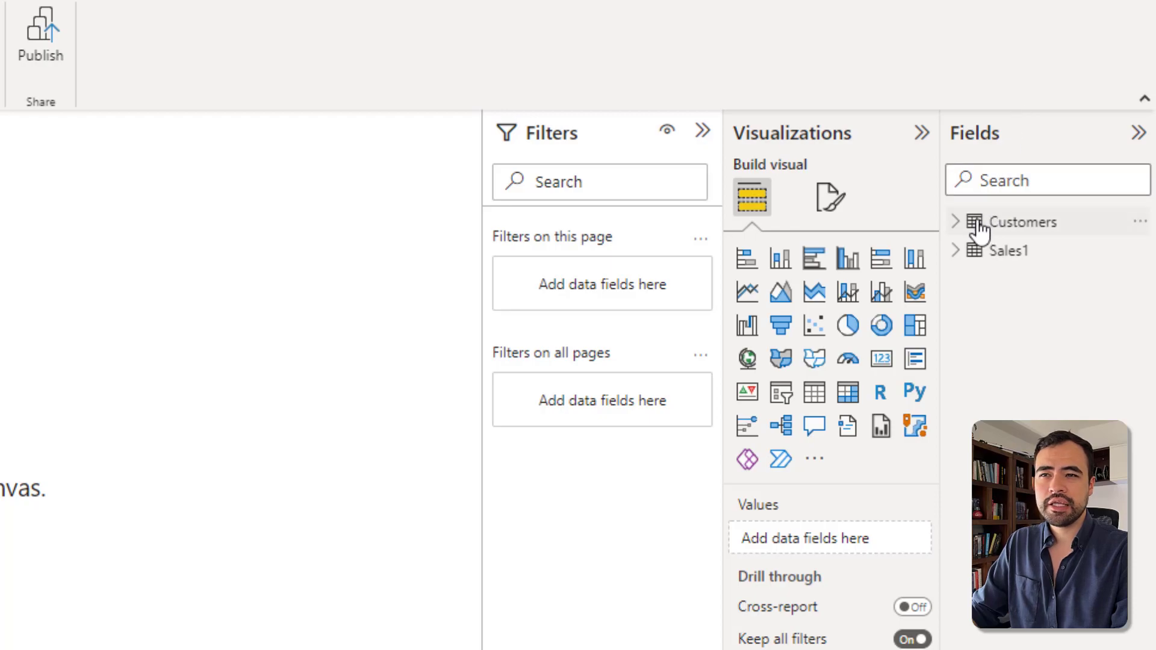
mouse_move(968, 230)
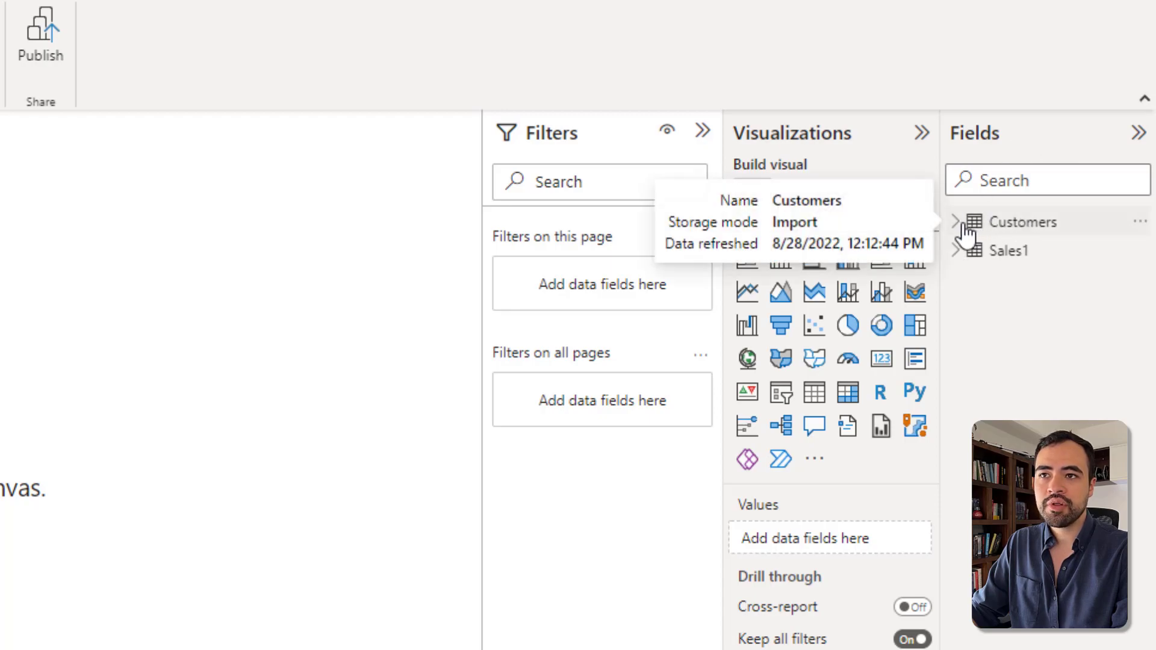
click(956, 224)
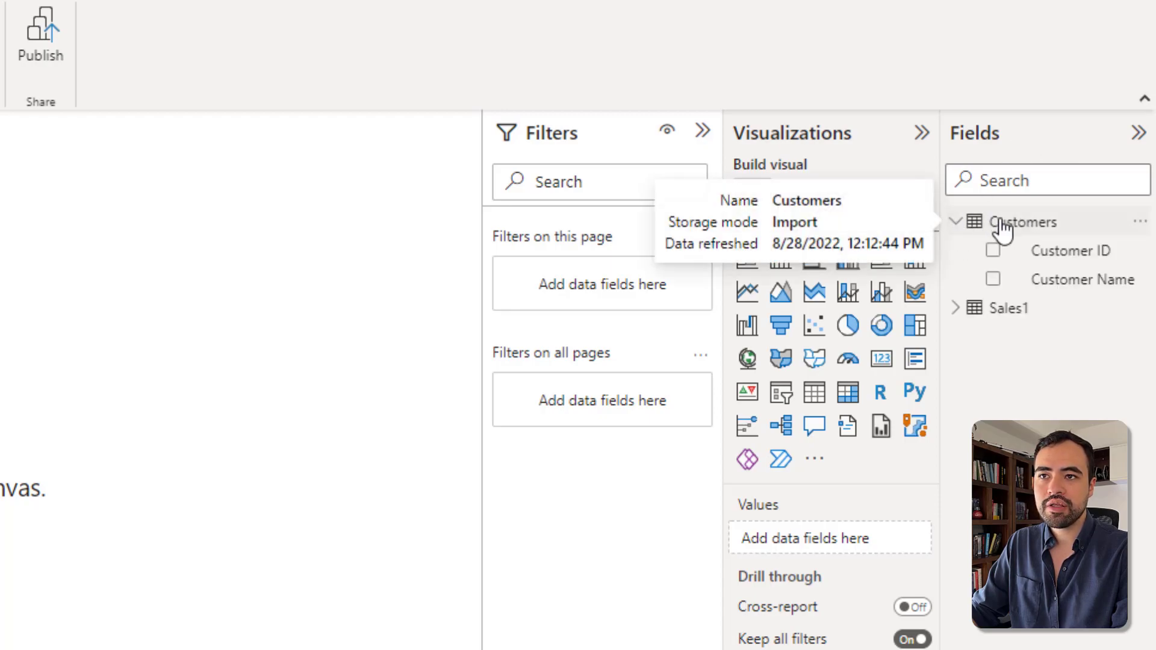
click(957, 308)
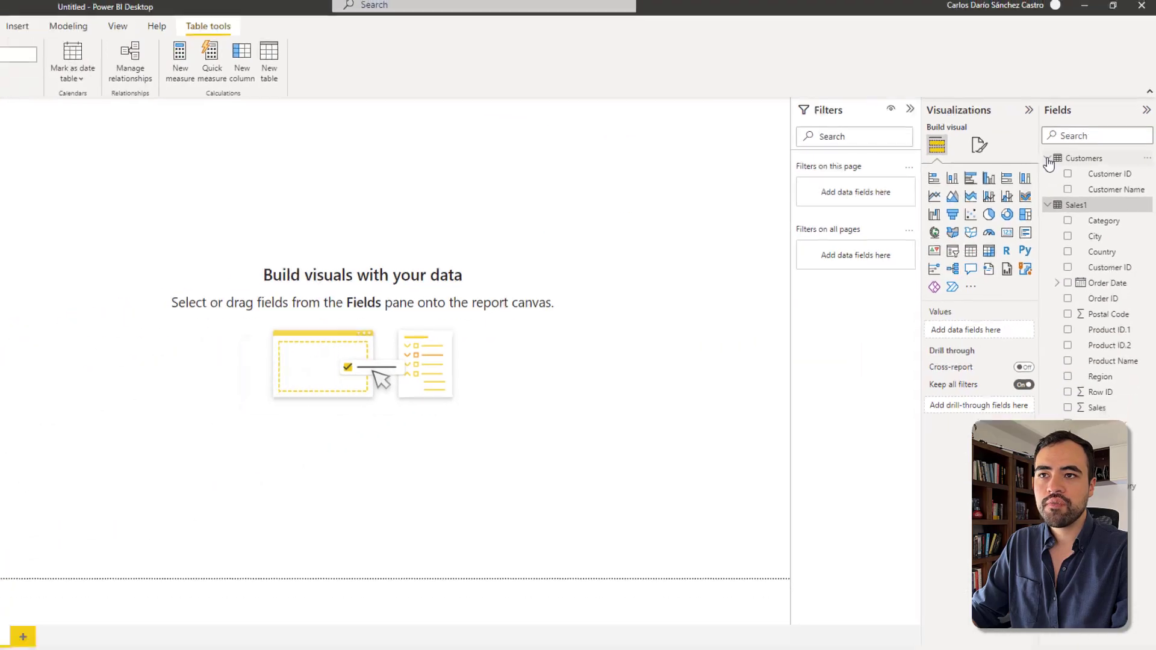
click(1048, 160)
click(1046, 173)
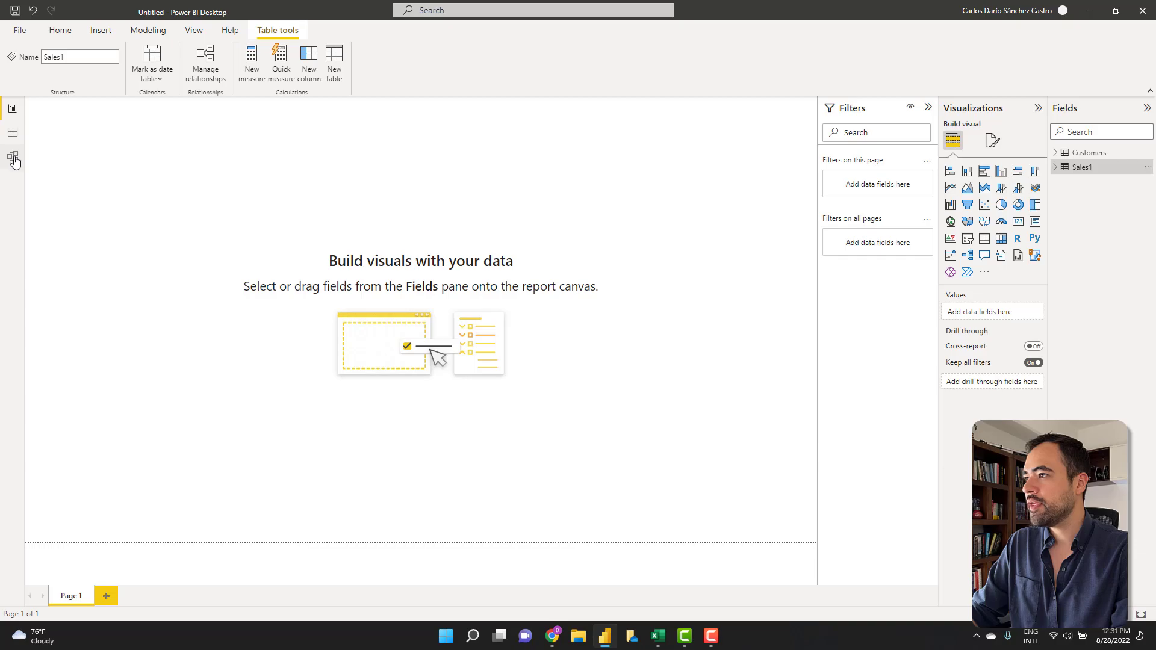
- Examine the relationship between the Customers and Sales1 tables in the model view, and return to the report view
click(13, 157)
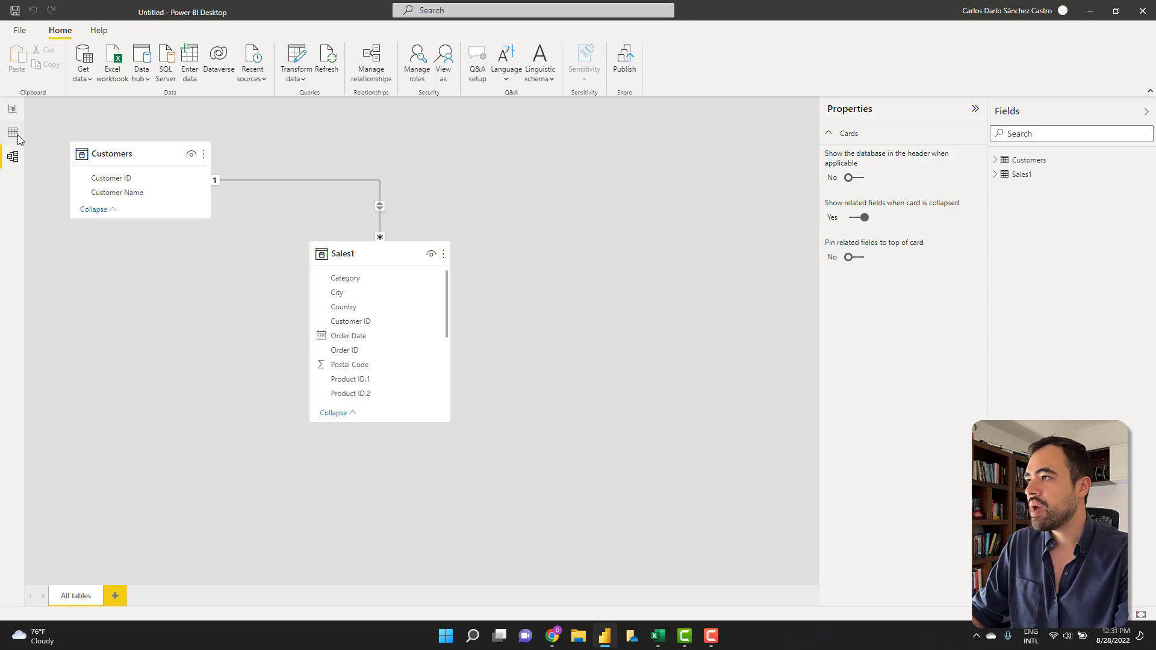
click(12, 108)
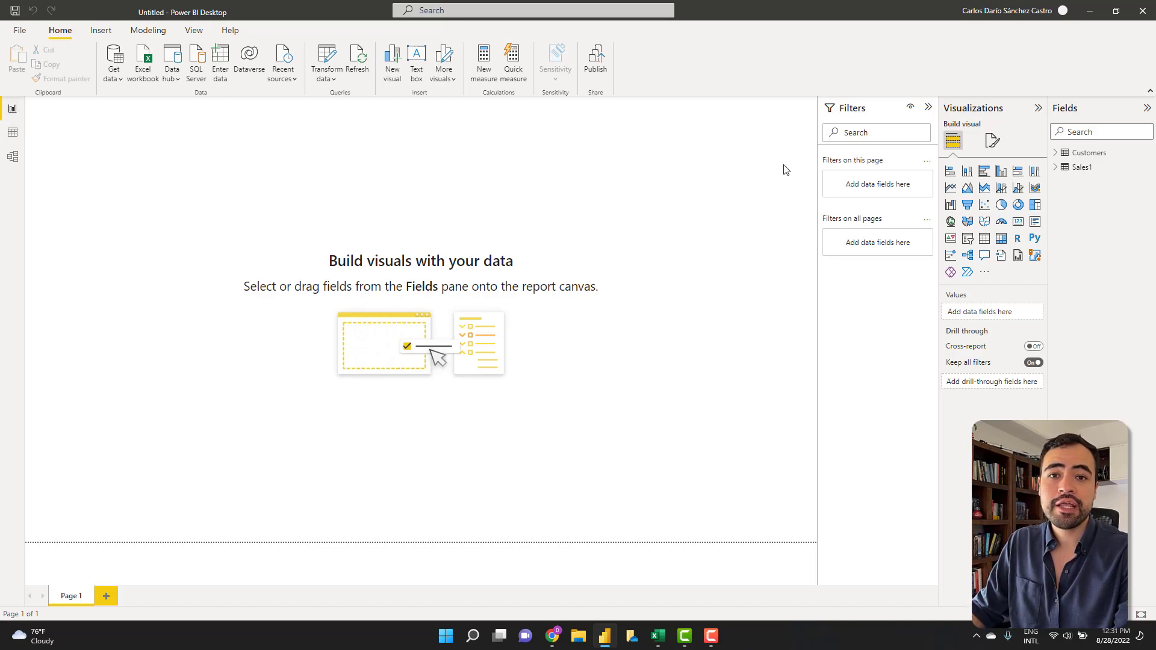
- Create a visual from the Sales1 Order Date field on the report page, widen it, and reposition it near the page's left edge
click(1059, 168)
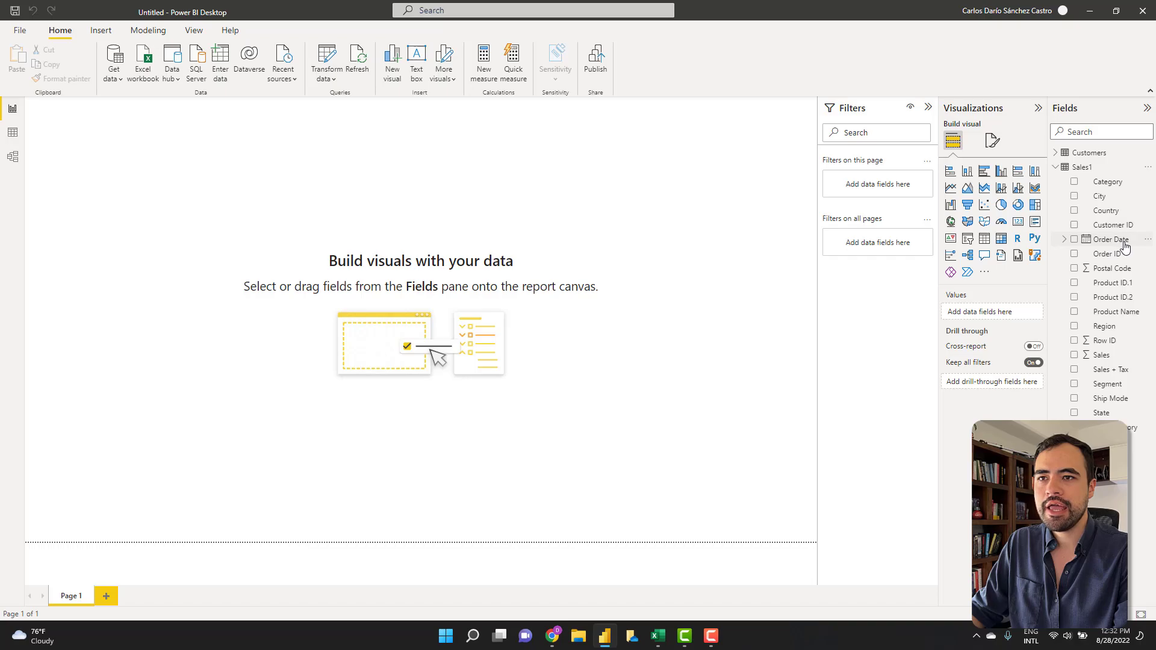
drag(1129, 243, 177, 185)
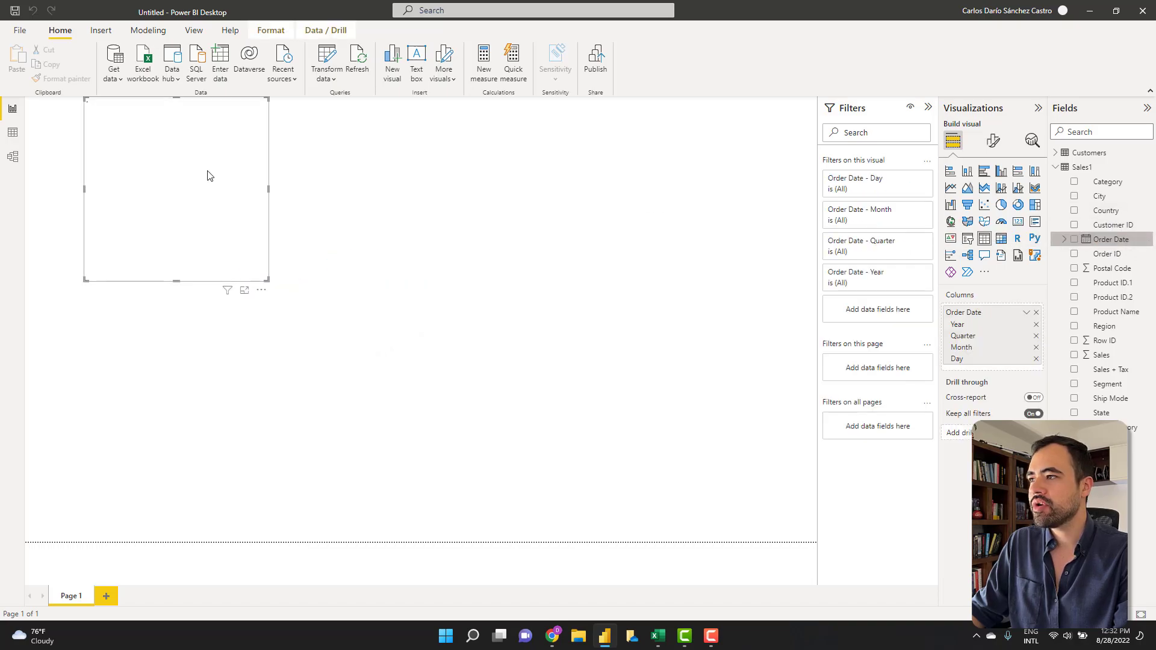
drag(269, 189, 477, 189)
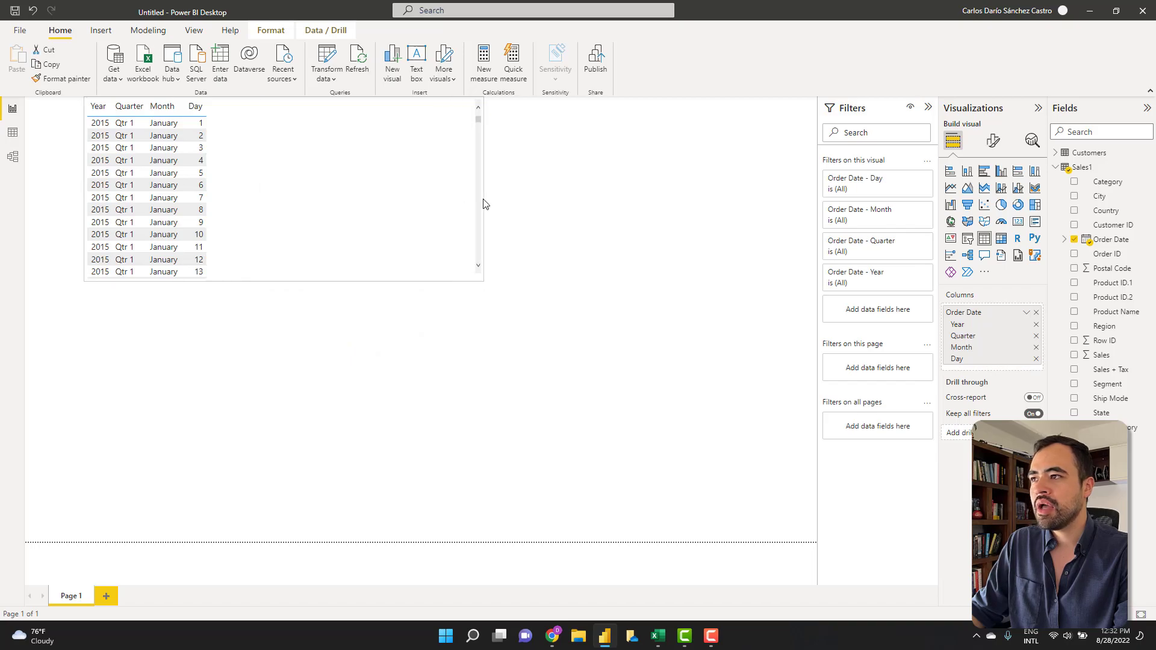
drag(413, 111, 354, 173)
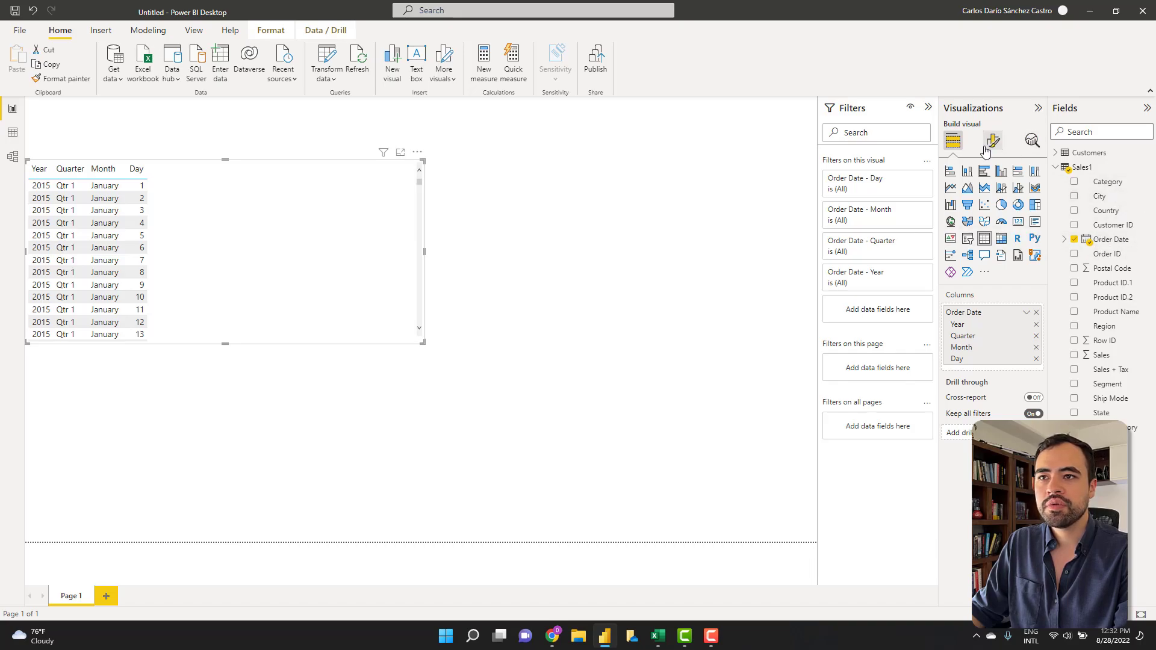
- Change the Order Date visual to a stacked column chart with Sales on the Y-axis, adjusting its position and width
click(968, 173)
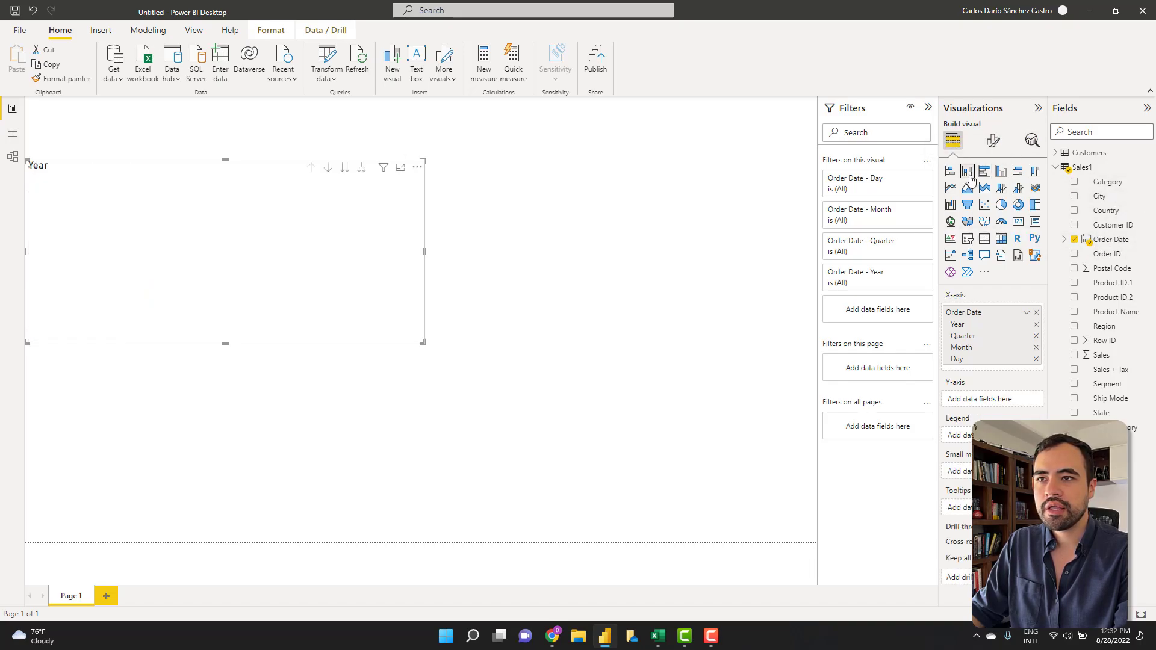
drag(250, 175, 275, 150)
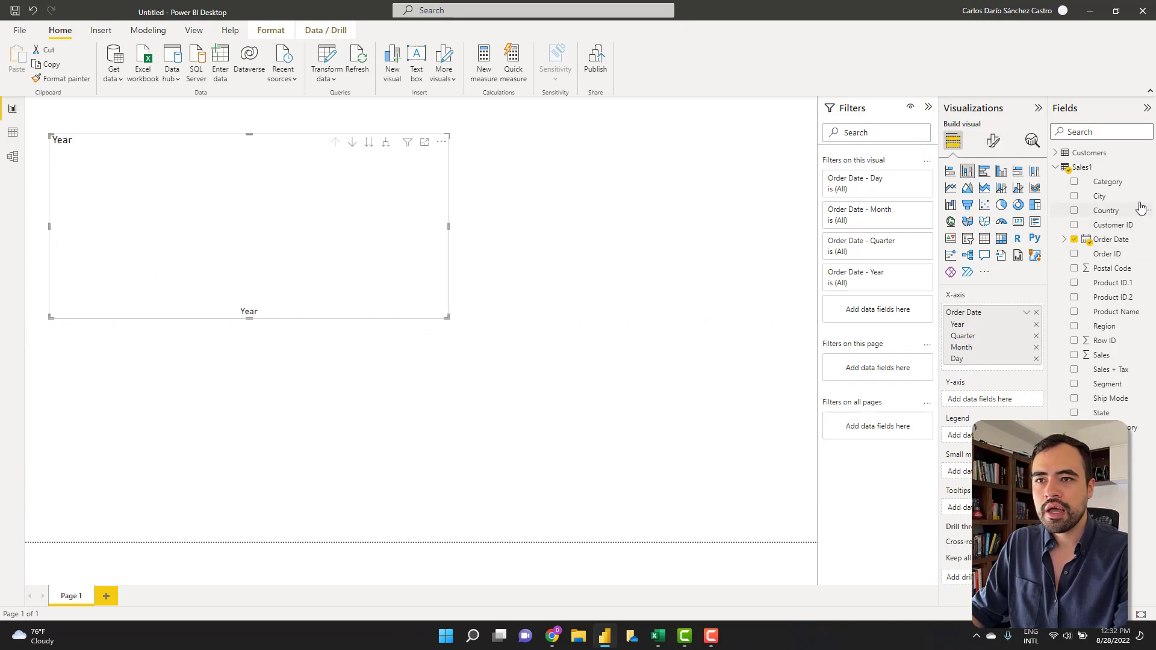
drag(1125, 355, 1016, 391)
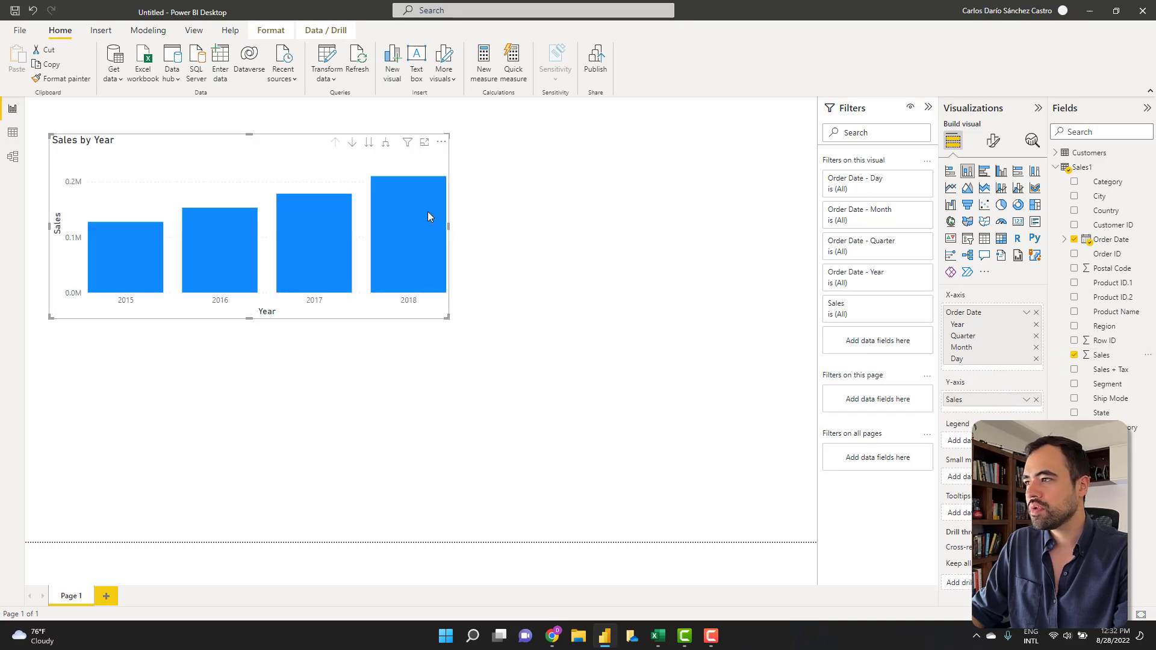
drag(447, 229, 464, 227)
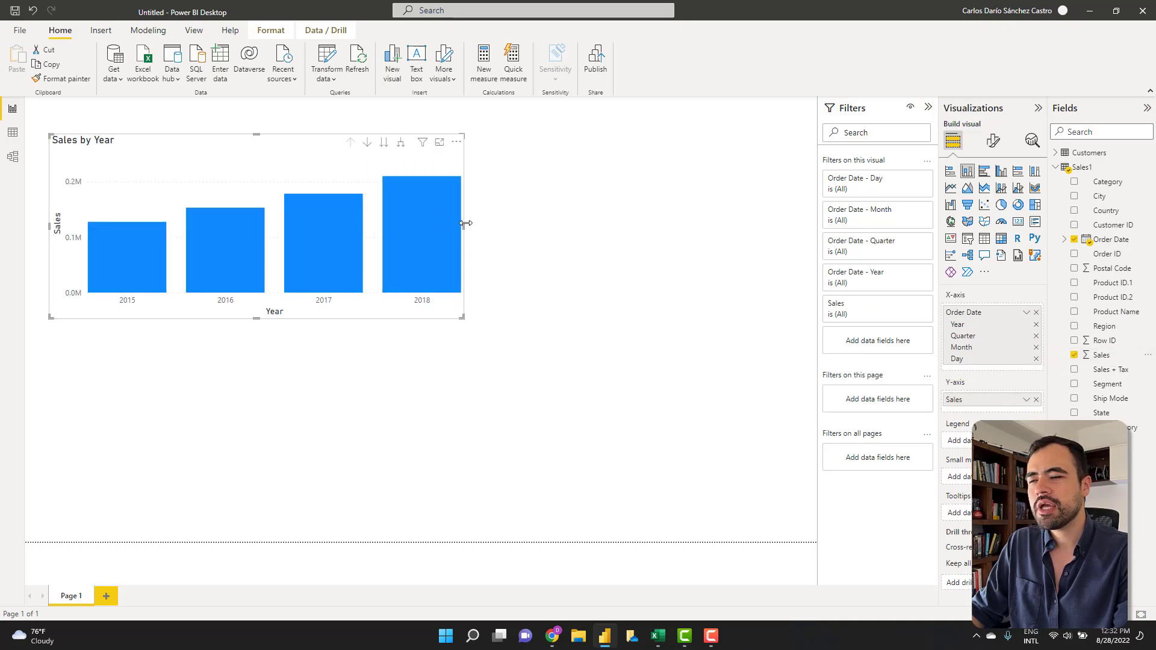
- Convert the sales chart to a line chart using plain Order Date instead of the date hierarchy, and place it in the page's upper-left corner, slightly widened
click(951, 188)
drag(255, 155, 212, 118)
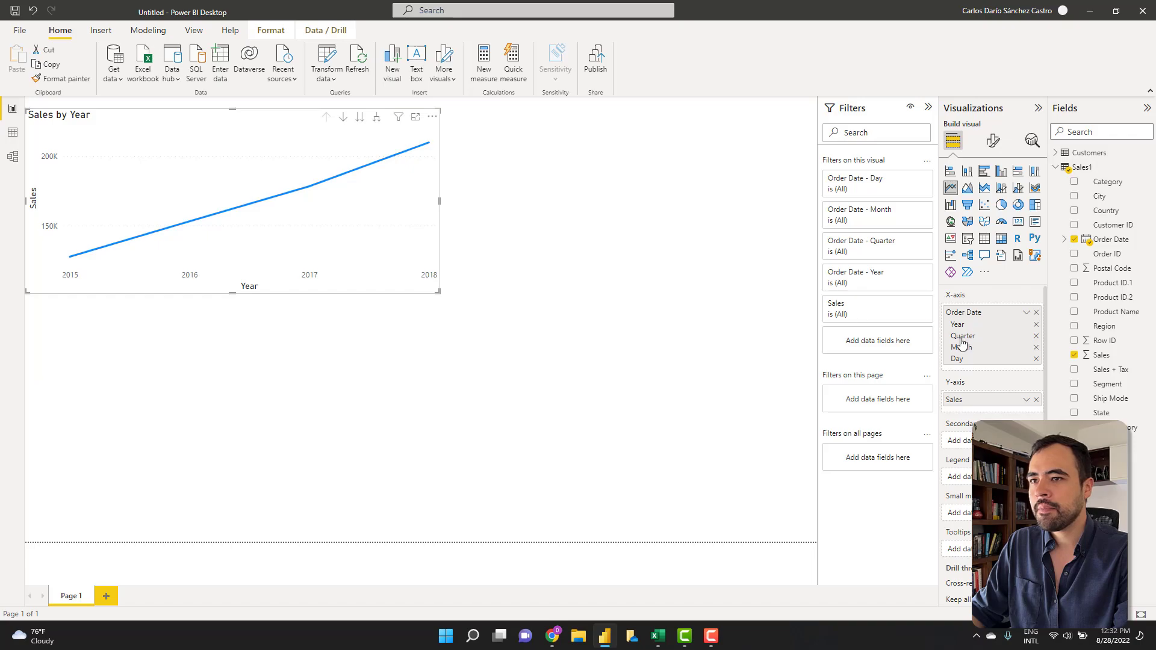
click(1026, 313)
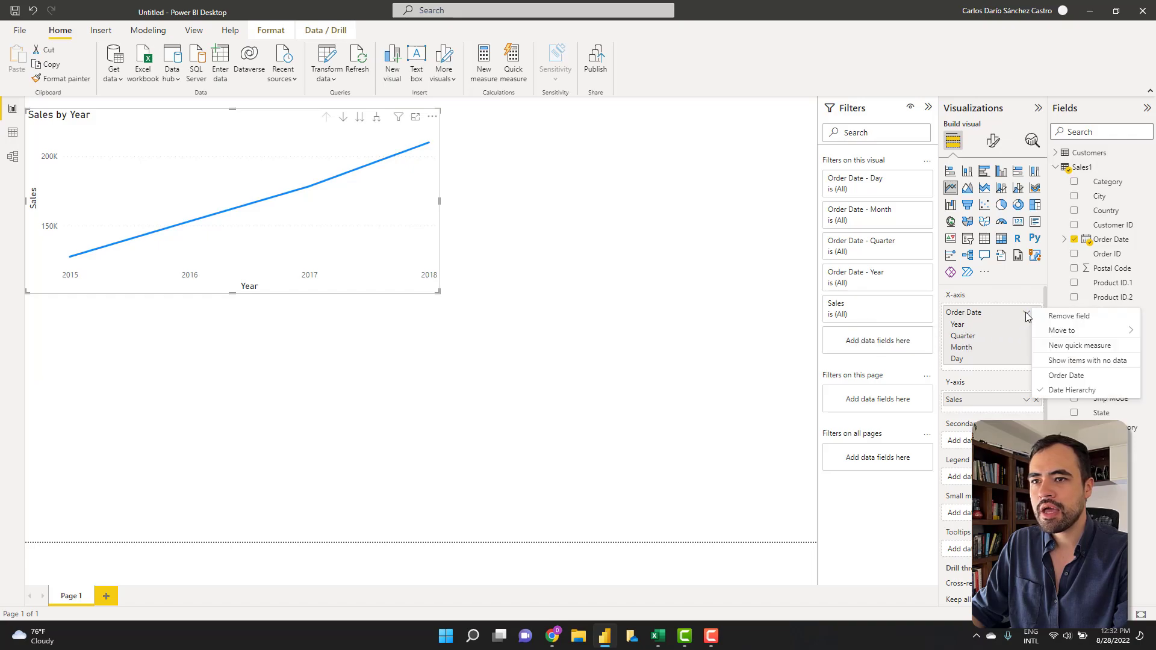
click(1066, 375)
drag(441, 205, 480, 208)
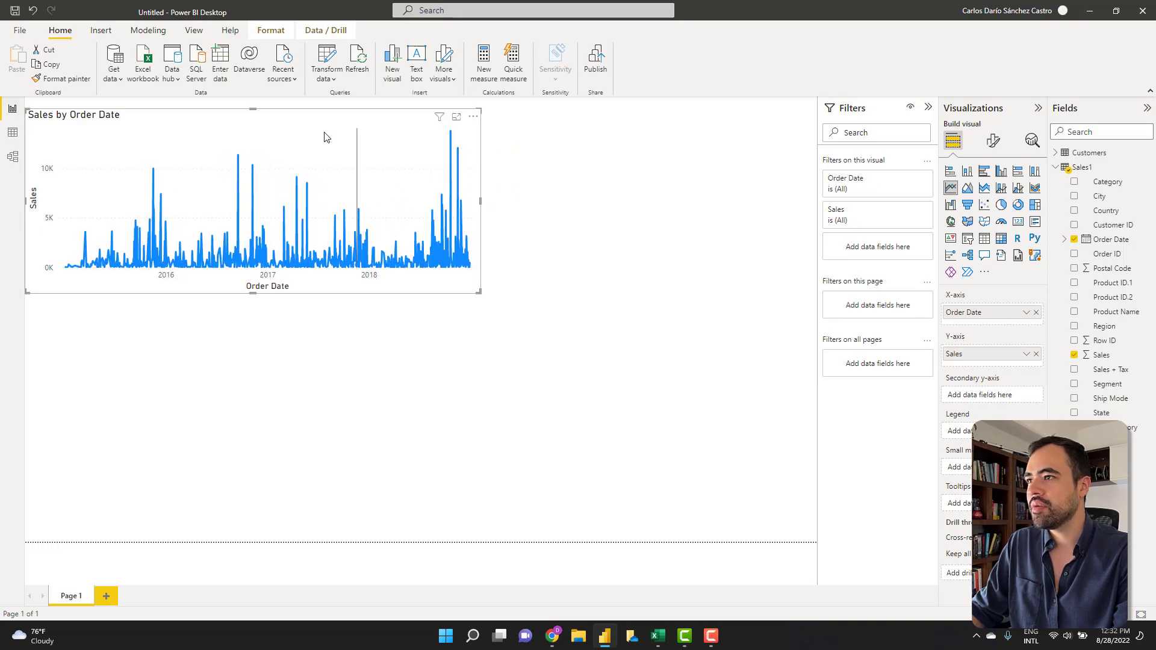
click(581, 184)
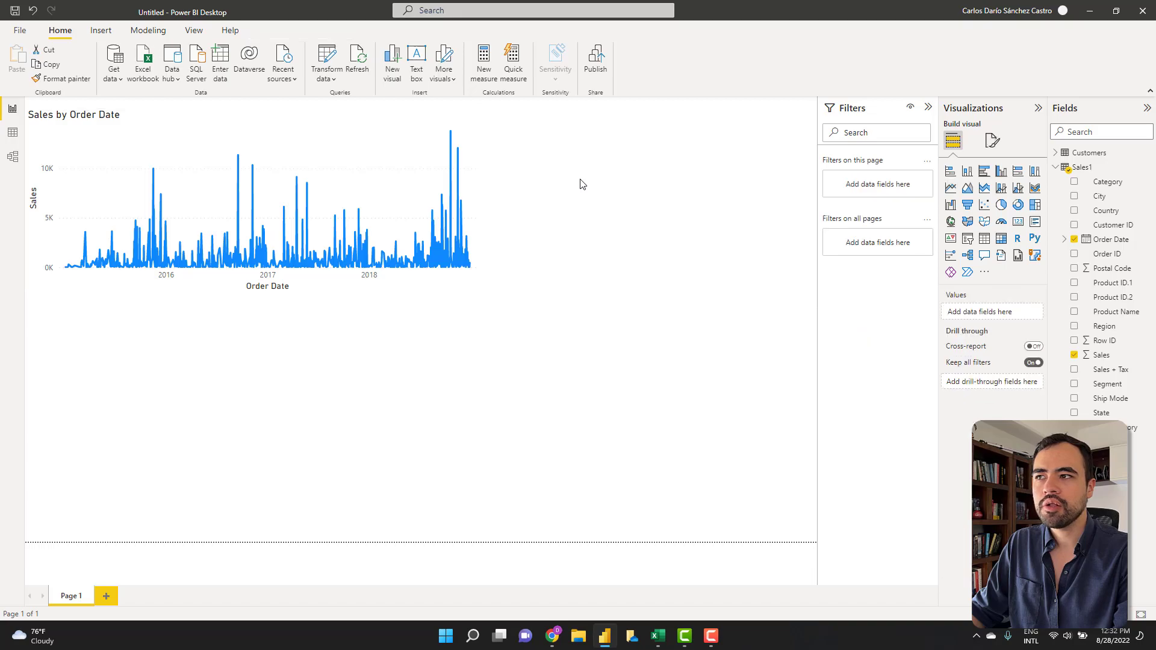
- Add a donut chart beside the line chart, narrowed to clear it and slightly taller to fill the page's upper-right area
click(1018, 206)
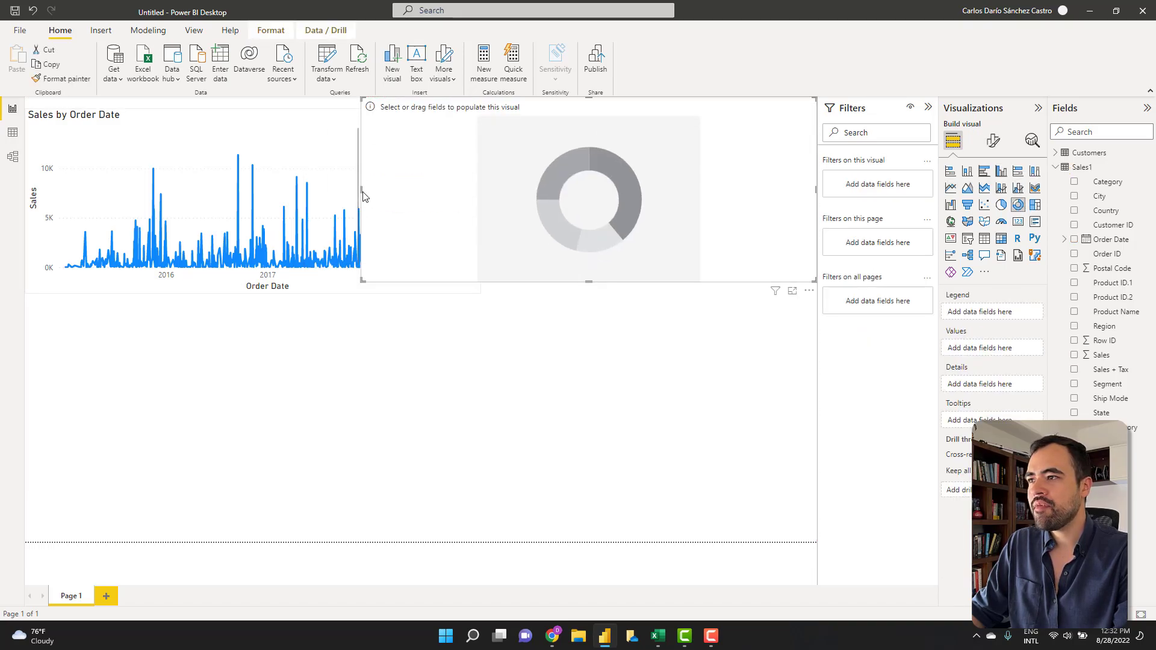
drag(361, 192, 488, 193)
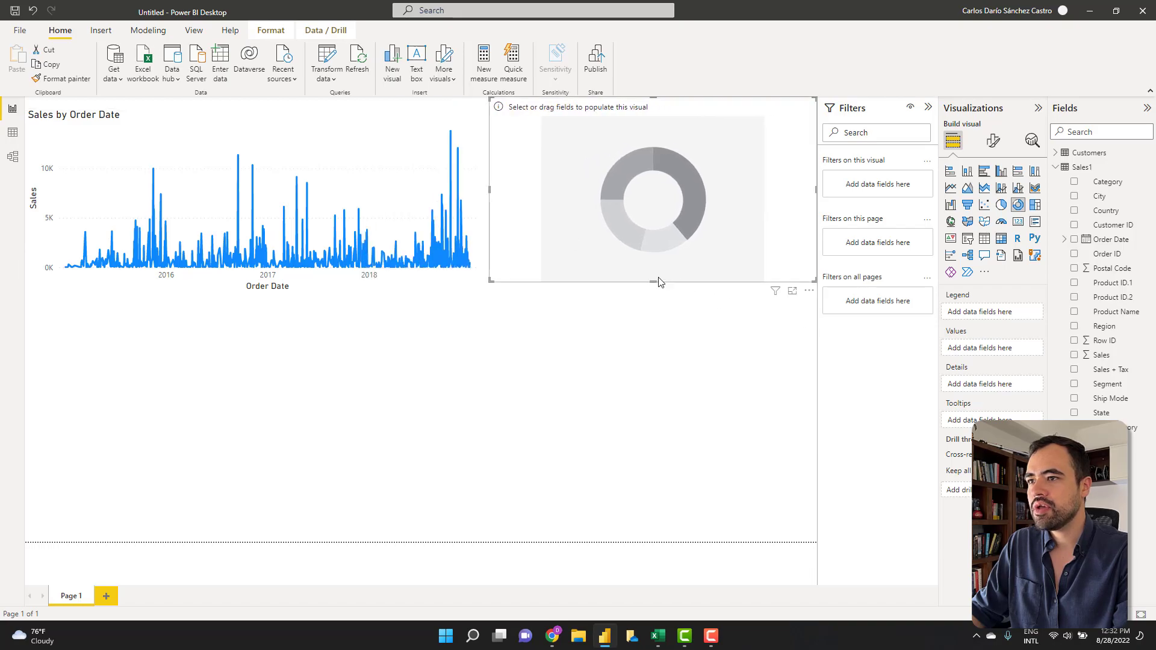
drag(656, 282, 653, 294)
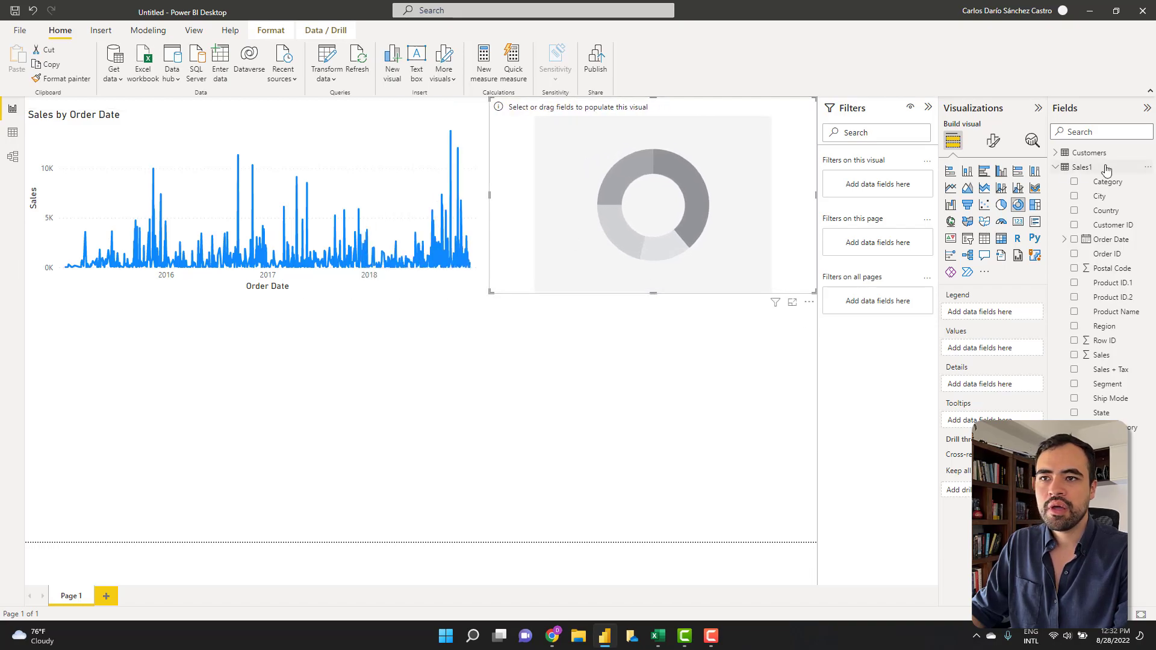
- Populate the donut chart with the distinct count of Order ID as values and Category as the legend
drag(1130, 260, 1036, 359)
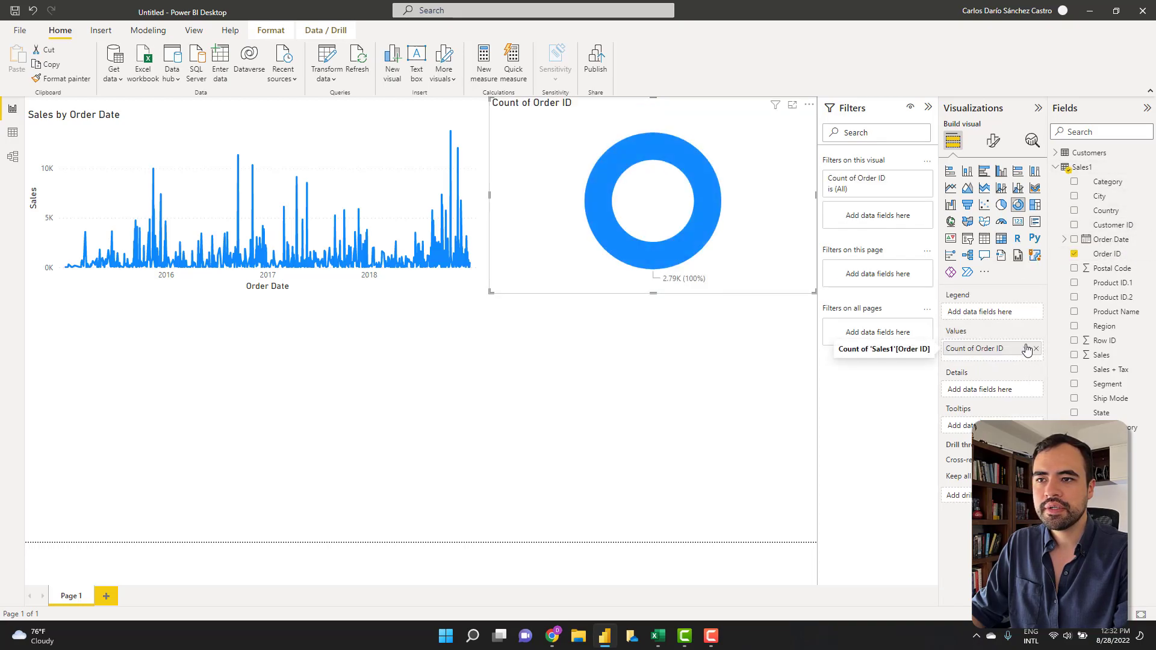
click(1026, 349)
click(1085, 398)
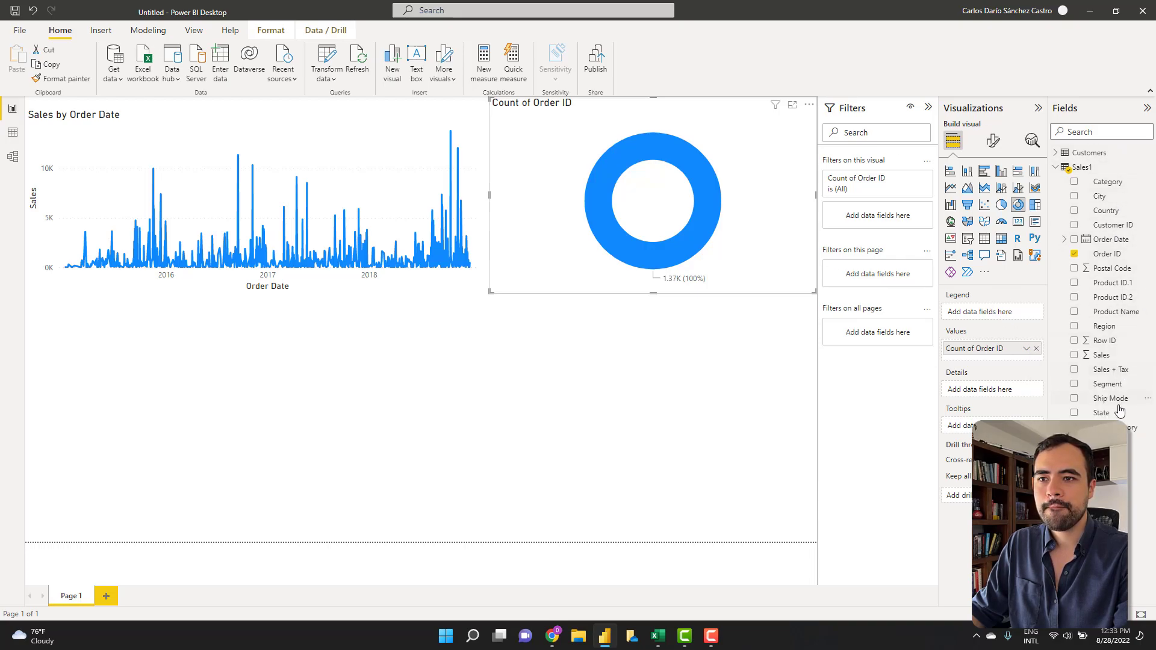
drag(1123, 185, 1006, 308)
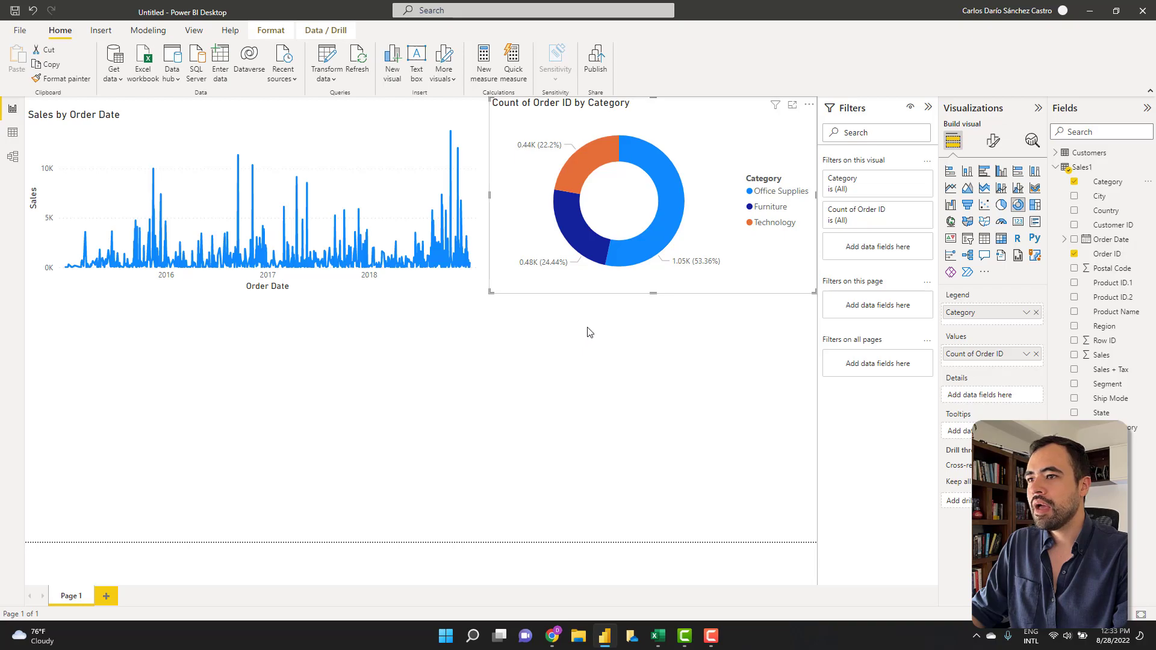
click(596, 344)
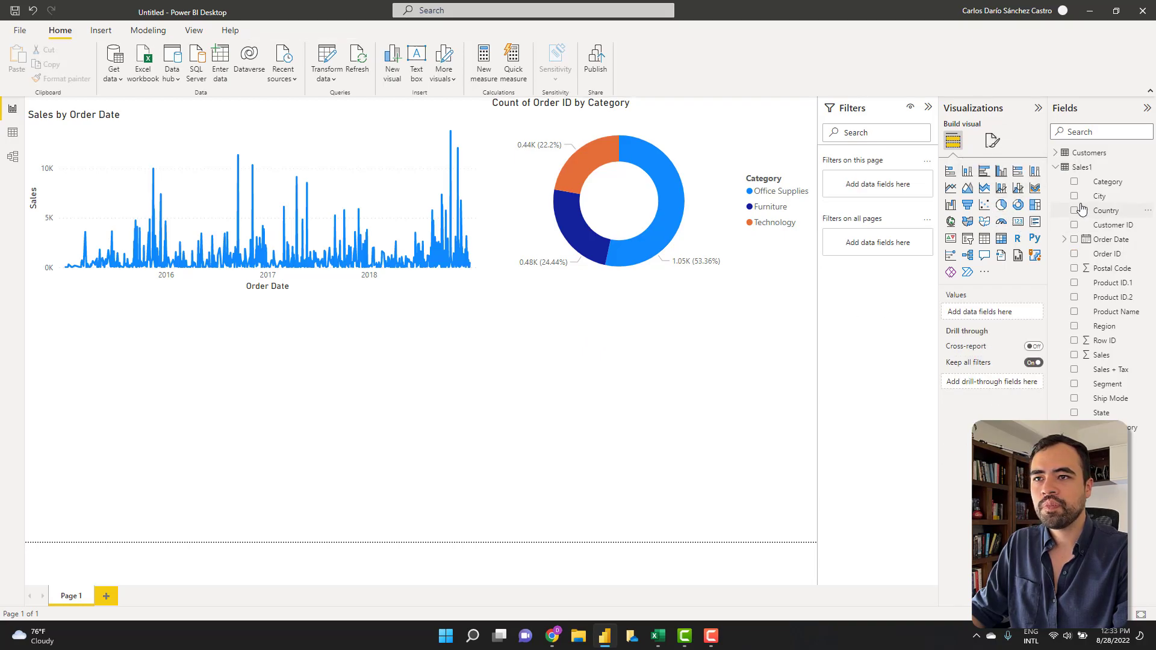
- Add a stacked column chart below the two visuals, widened to the full page width, with Sales + Tax on the Y-axis
click(968, 172)
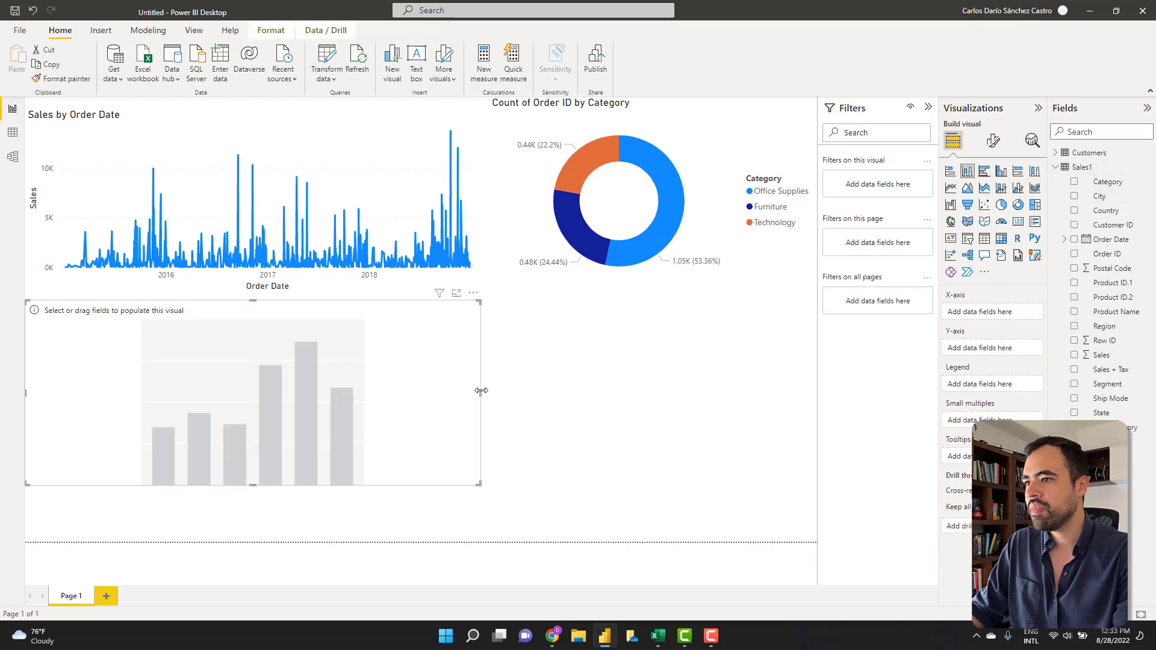
drag(481, 391, 838, 404)
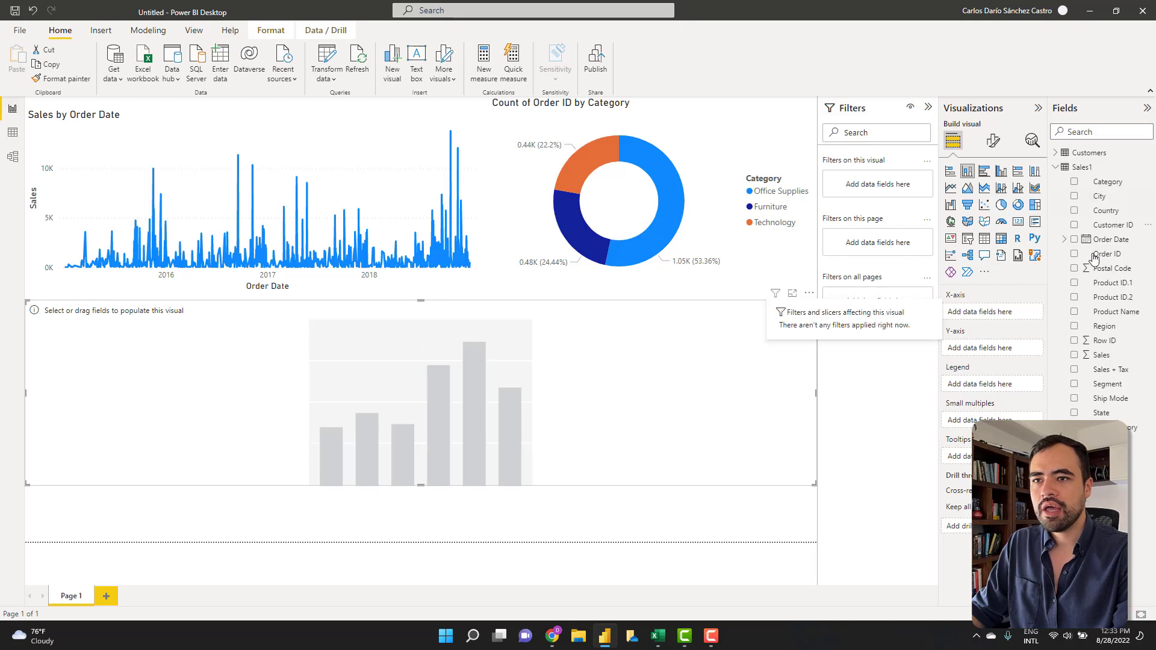
drag(1130, 374, 1014, 348)
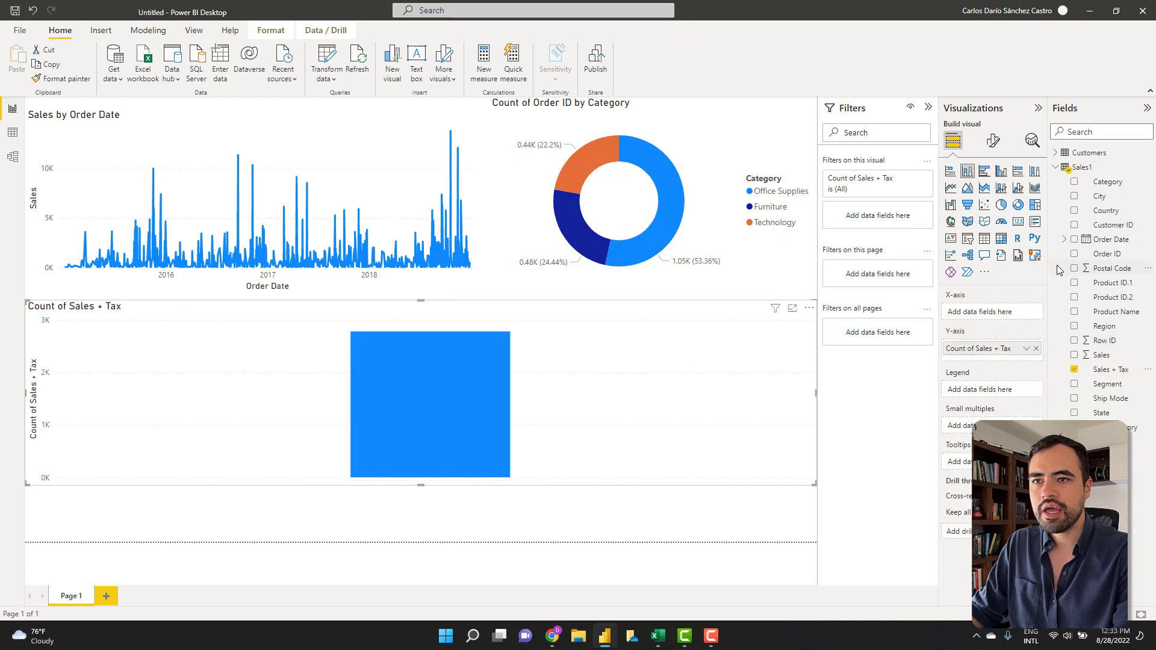
- Try City on the column chart's X-axis, and replace it with State
drag(1118, 195, 1012, 310)
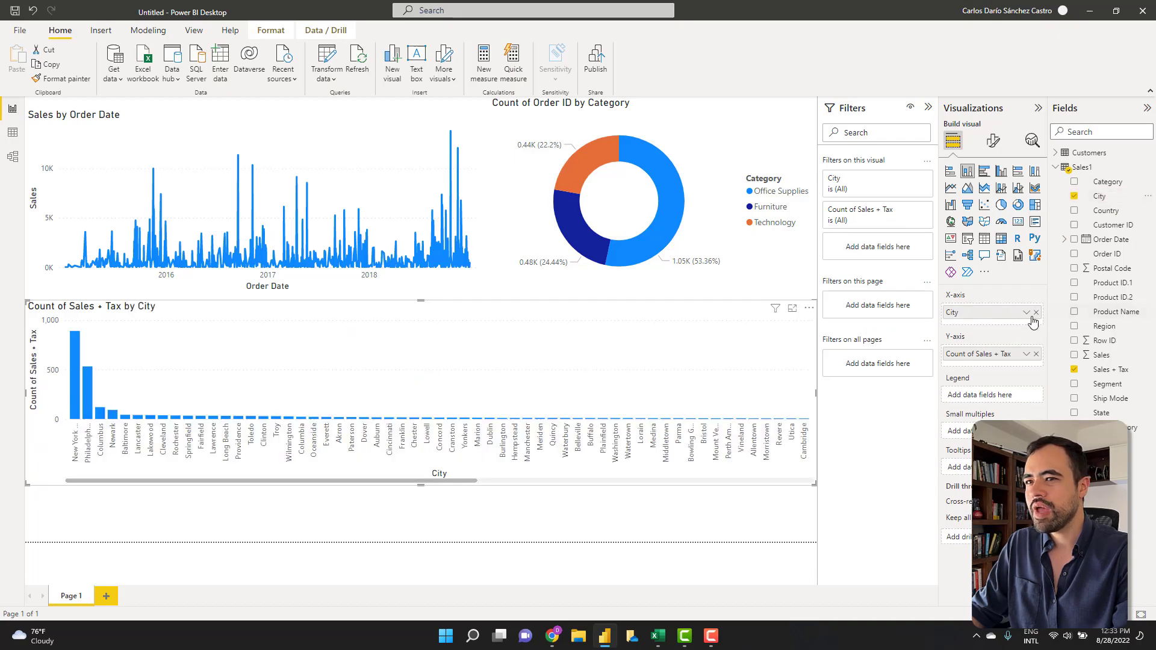
click(1036, 312)
drag(1119, 415, 1011, 310)
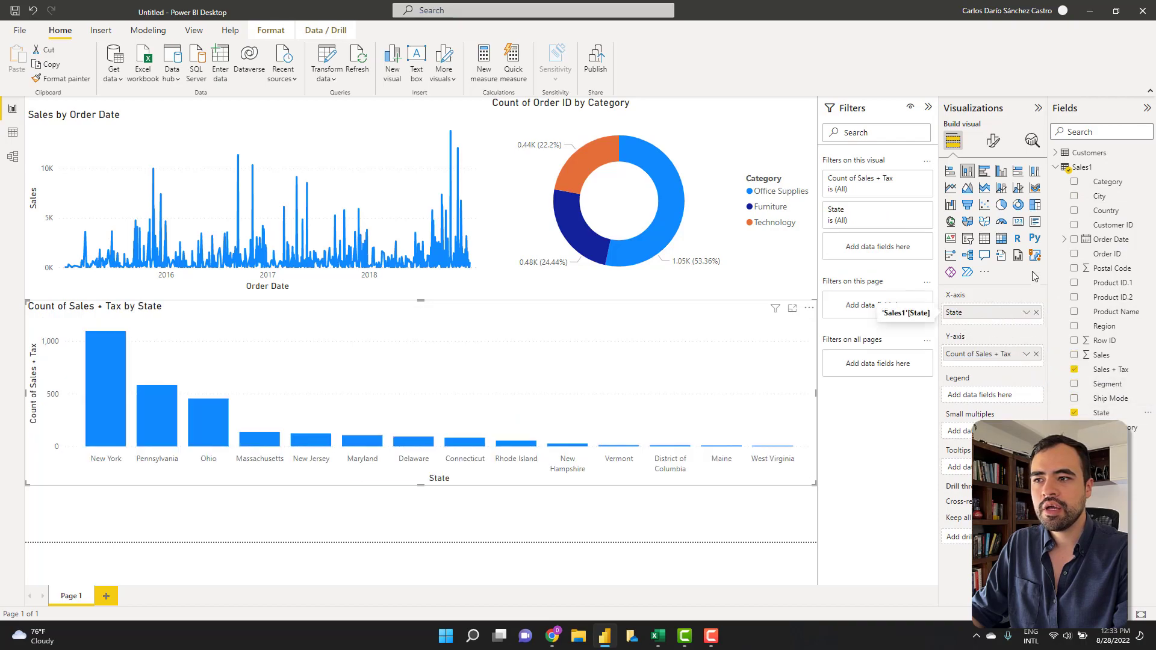